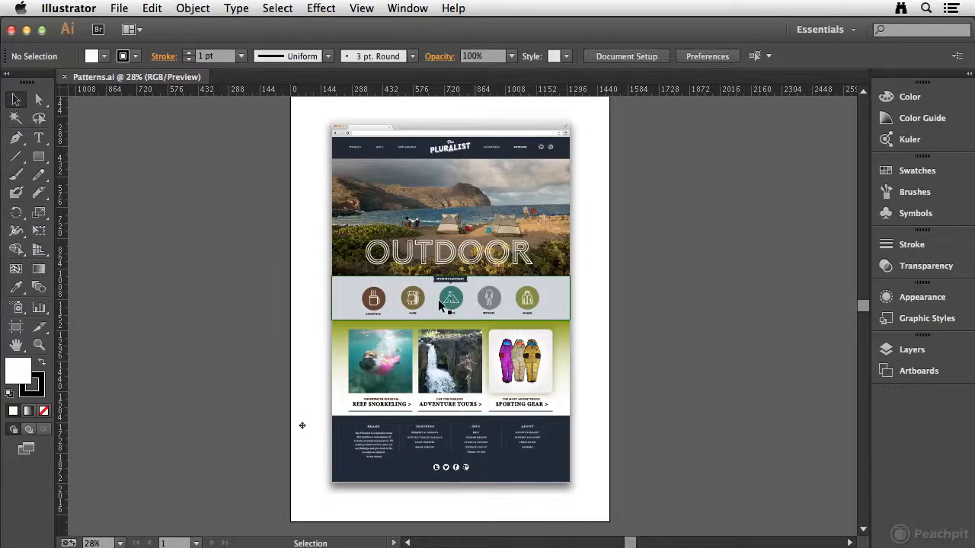
# Make a new pattern with nothing selected and accept the notice to enter pattern editing mode
pyautogui.press('z')
pyautogui.moveTo(313, 264); pyautogui.dragTo(592, 327)
pyautogui.moveTo(518, 289); pyautogui.dragTo(523, 261)
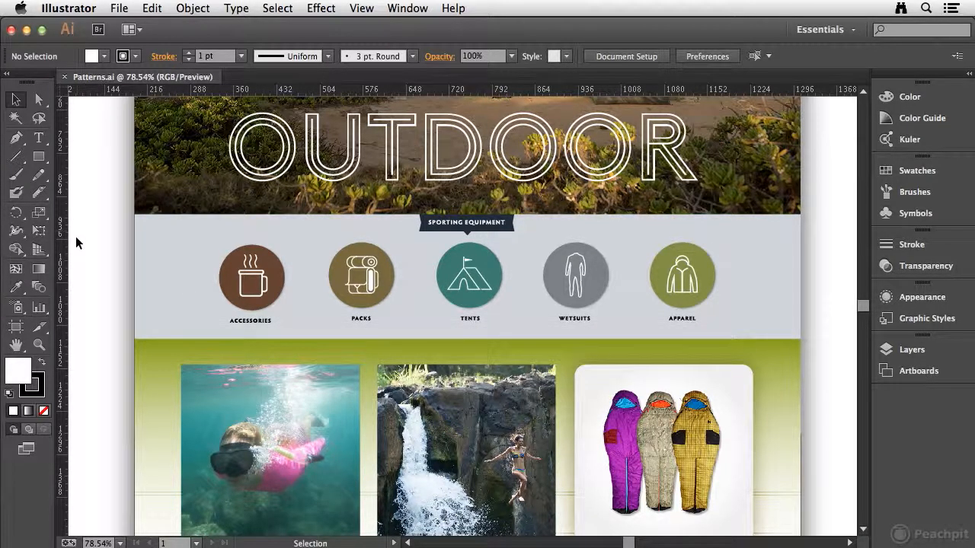
pyautogui.click(191, 8)
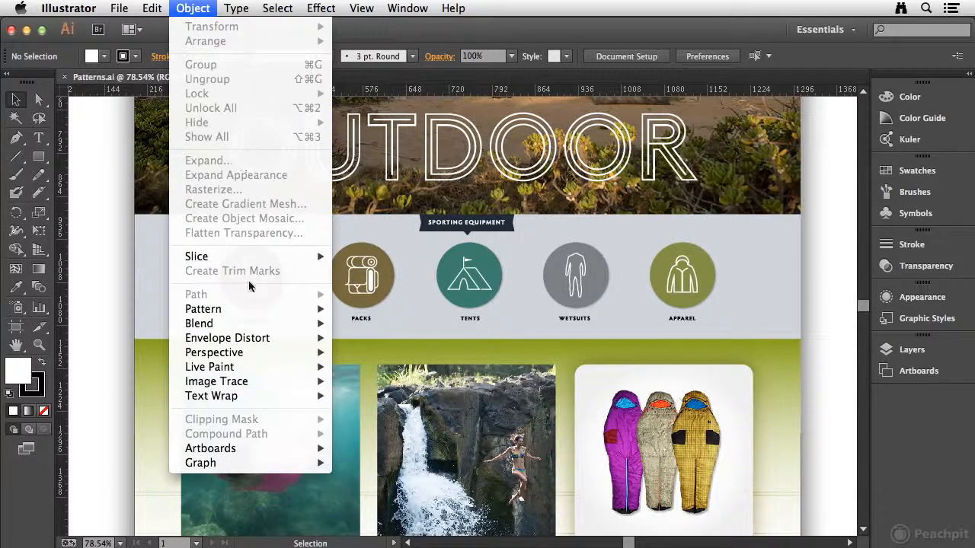
pyautogui.moveTo(228, 309)
pyautogui.click(400, 308)
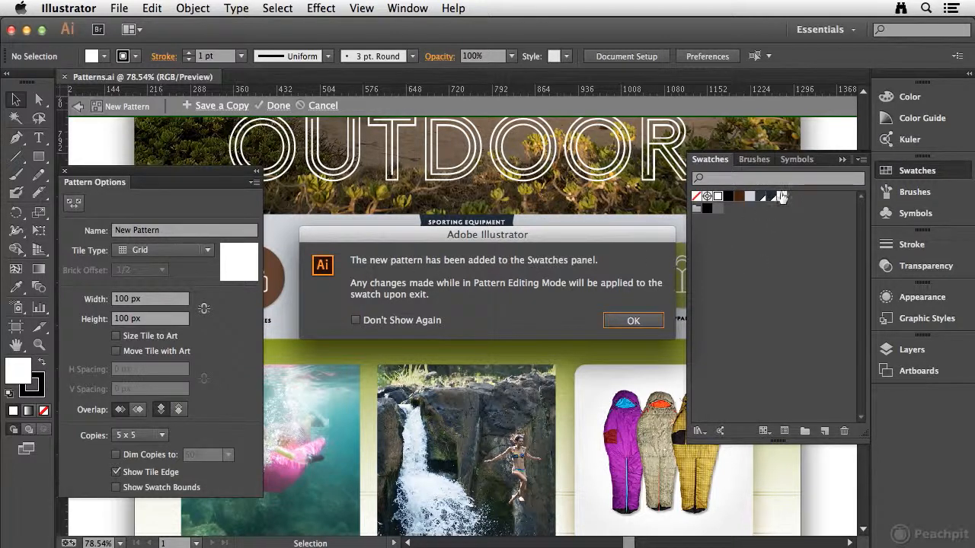
pyautogui.click(631, 322)
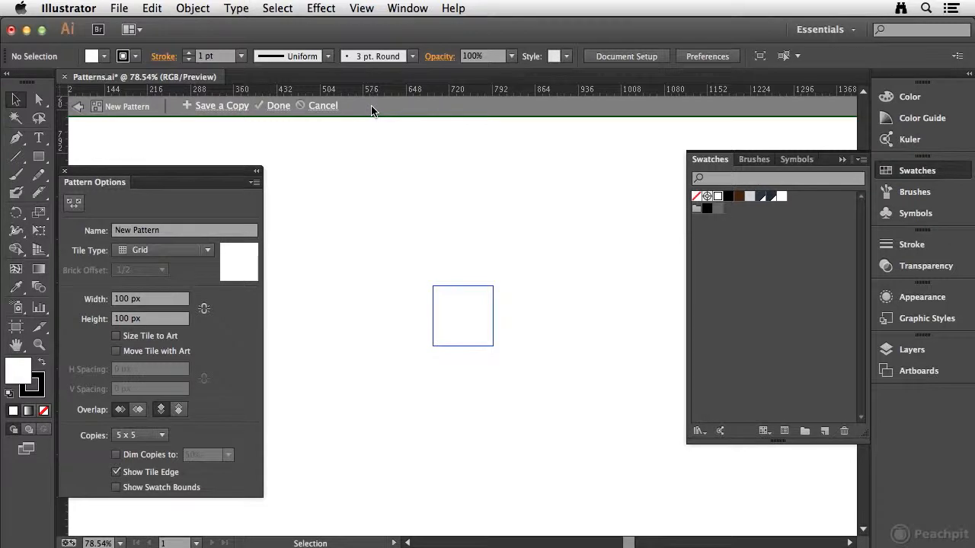
# Name the new pattern Stripes
pyautogui.press('super+space')
pyautogui.moveTo(412, 268); pyautogui.dragTo(521, 357)
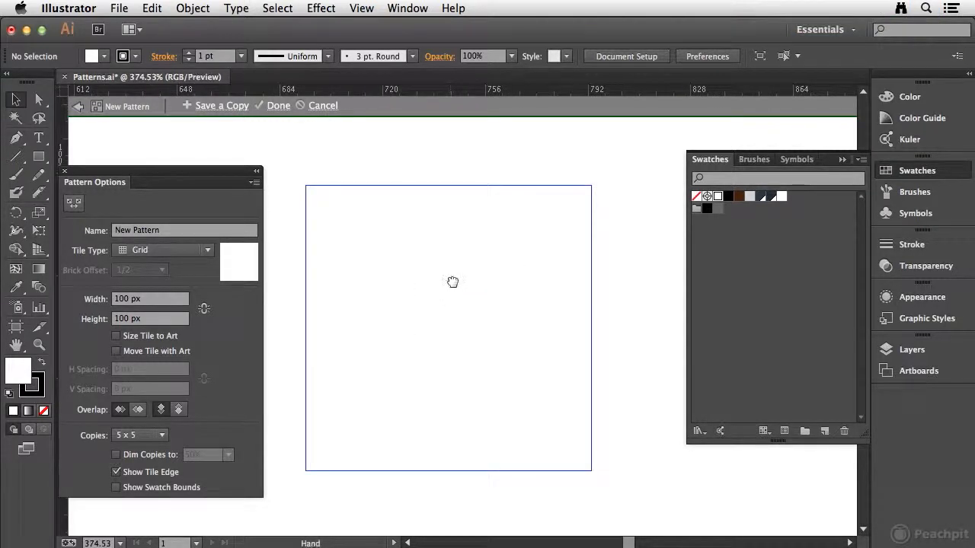
pyautogui.moveTo(453, 282); pyautogui.dragTo(460, 279)
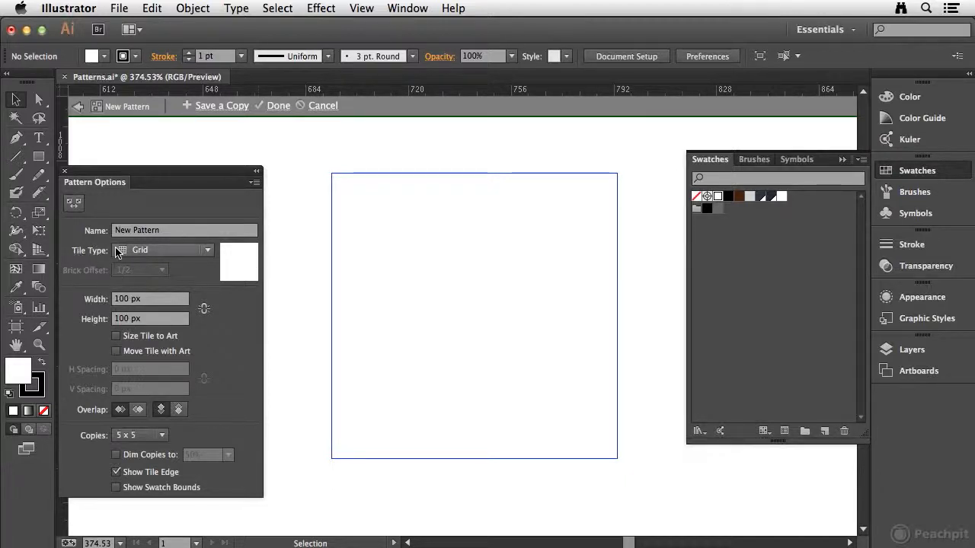
pyautogui.click(208, 251)
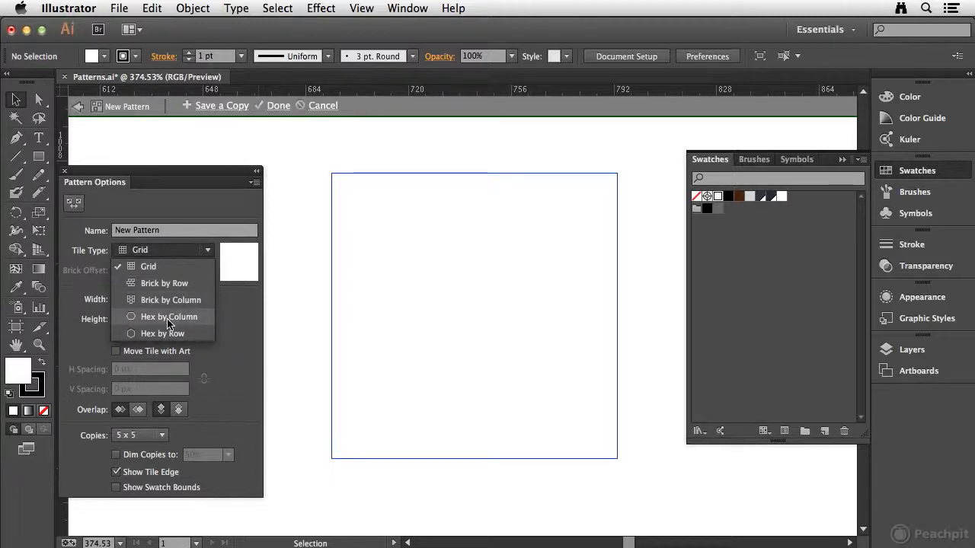
pyautogui.click(161, 230)
pyautogui.write('St')
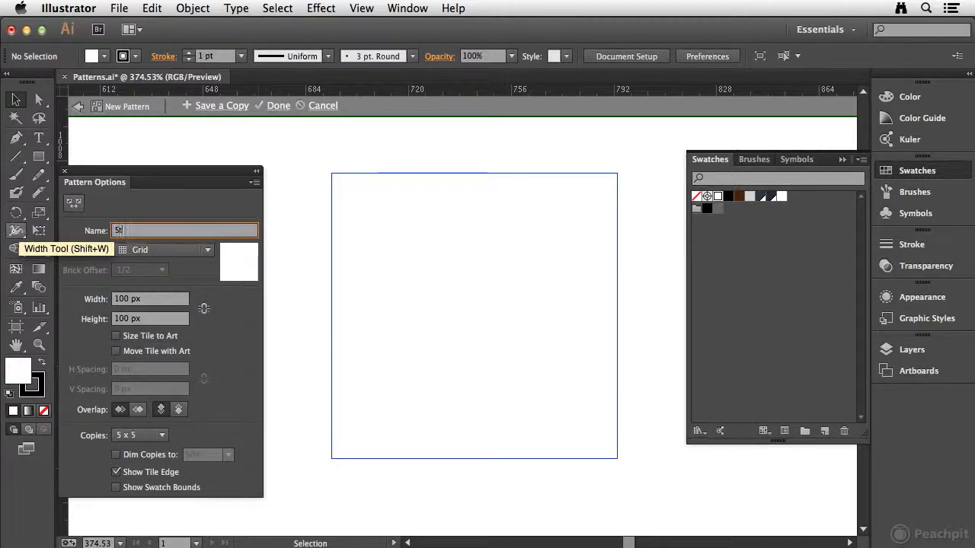
pyautogui.write('eipes')
pyautogui.press('Tab')
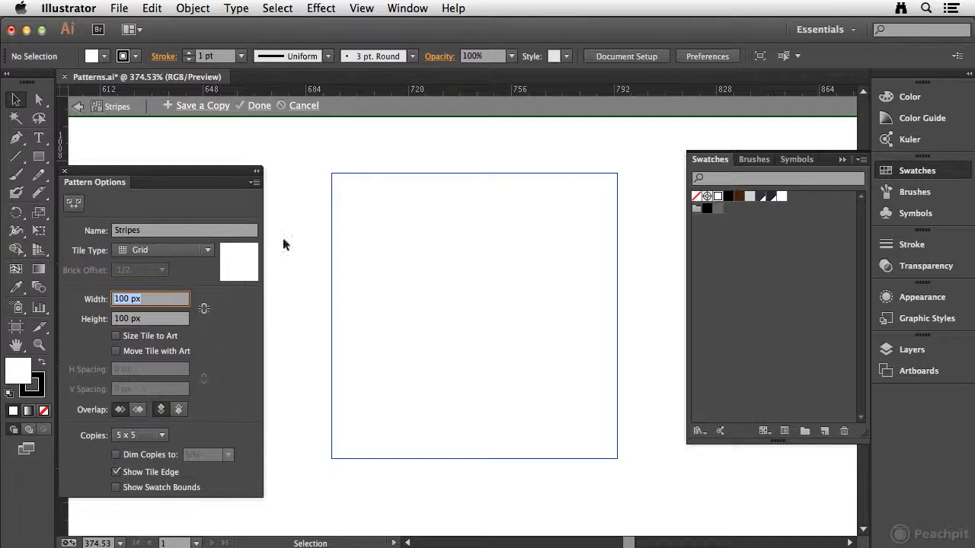
# Draw a rectangle covering the entire 100 px pattern tile, filled with the light gray swatch and without a stroke
pyautogui.click(36, 159)
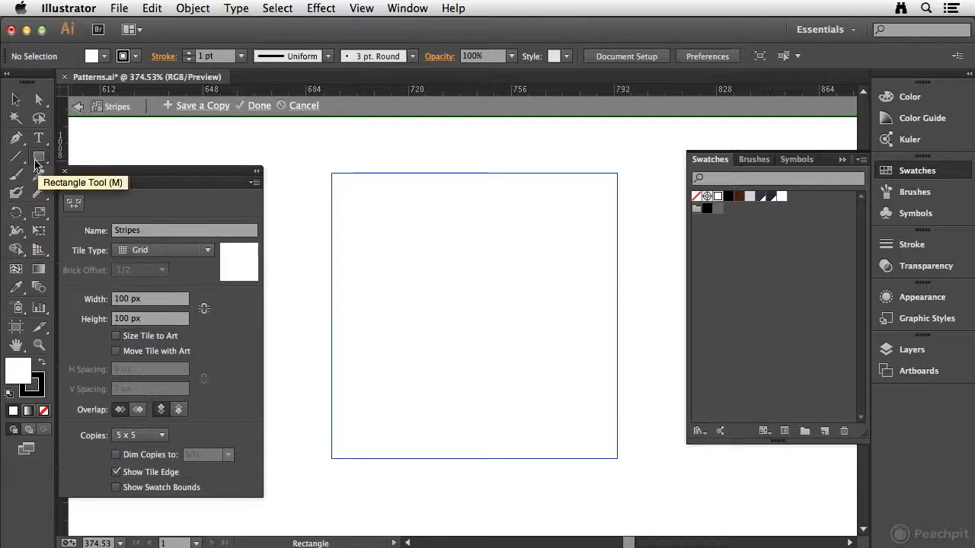
pyautogui.click(40, 392)
pyautogui.click(45, 412)
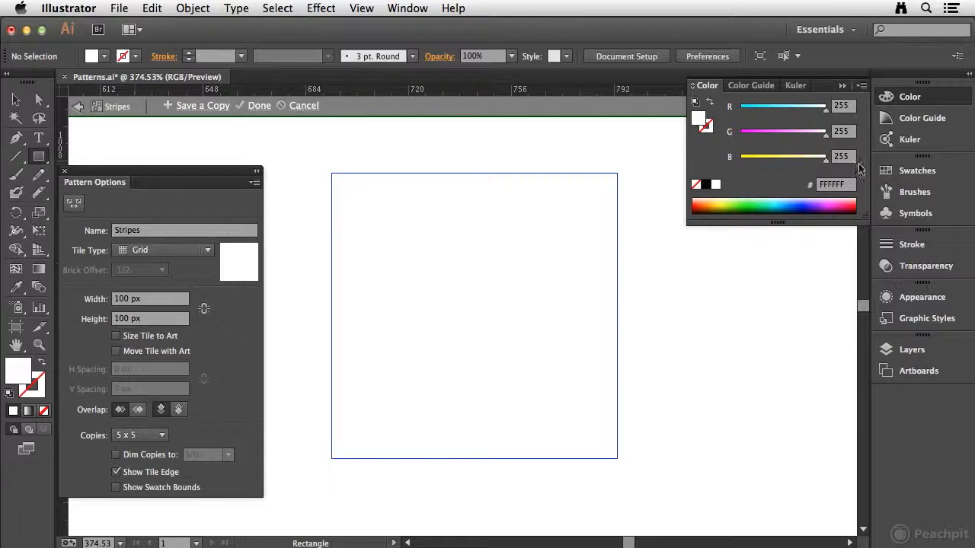
pyautogui.click(918, 170)
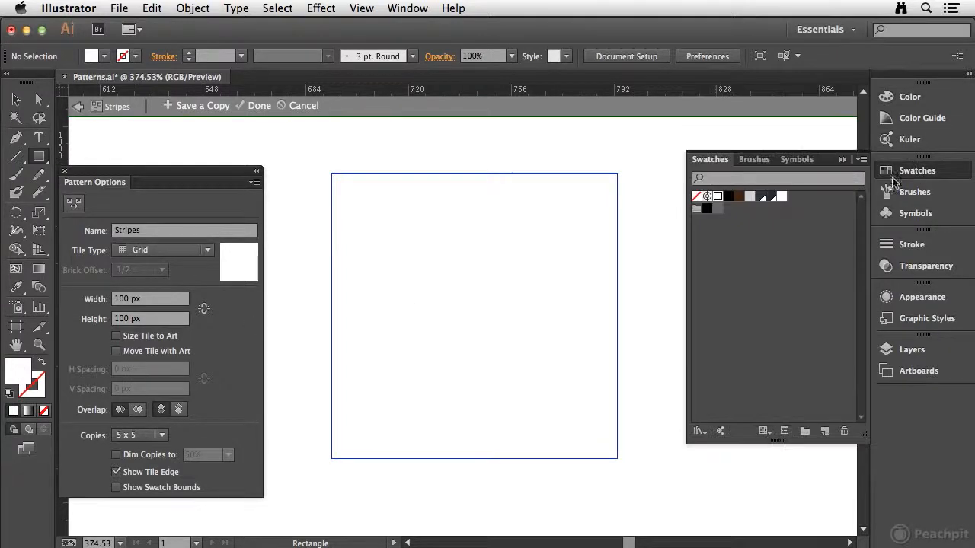
pyautogui.click(750, 196)
pyautogui.click(952, 171)
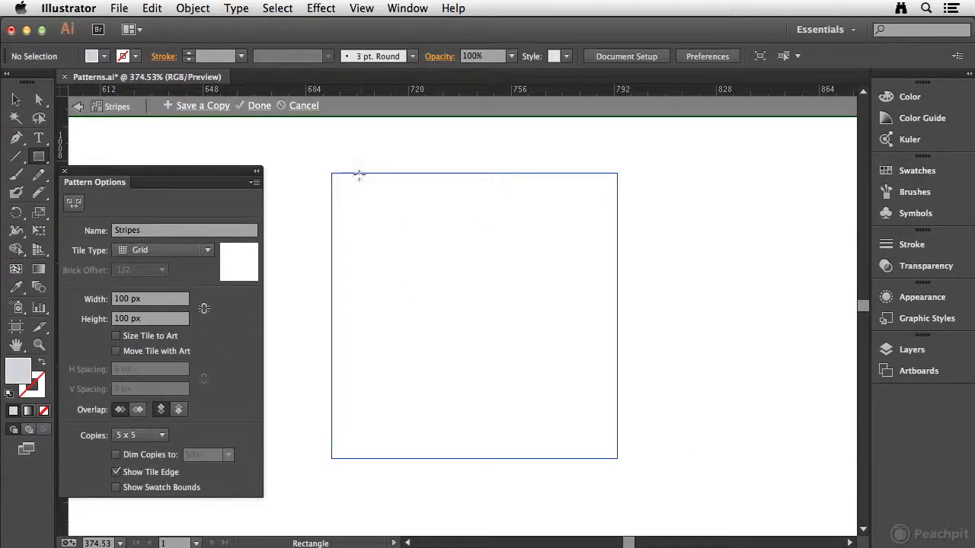
pyautogui.moveTo(332, 174)
pyautogui.mouseDown()
pyautogui.moveTo(610, 413)
pyautogui.moveTo(617, 458)
pyautogui.mouseUp()
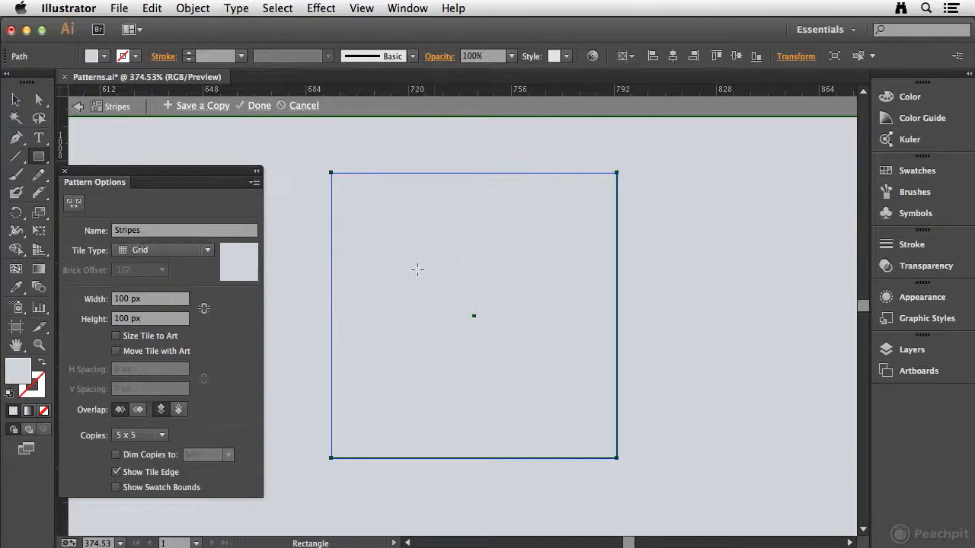
pyautogui.click(160, 435)
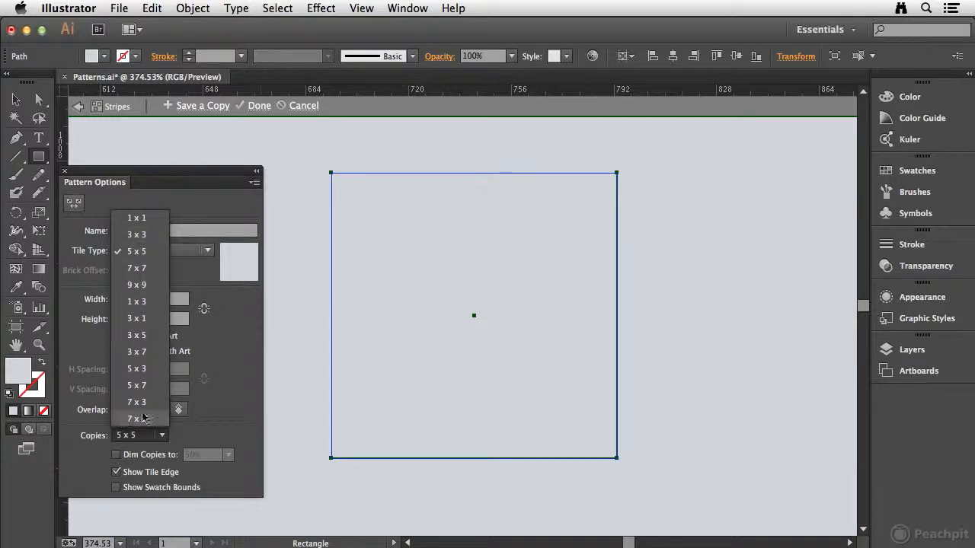
pyautogui.click(242, 420)
pyautogui.click(116, 455)
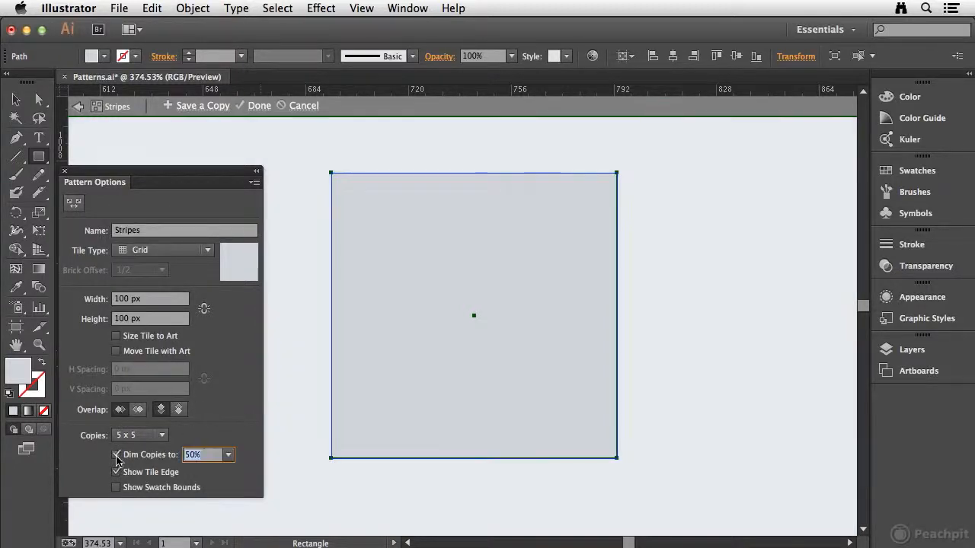
pyautogui.click(116, 455)
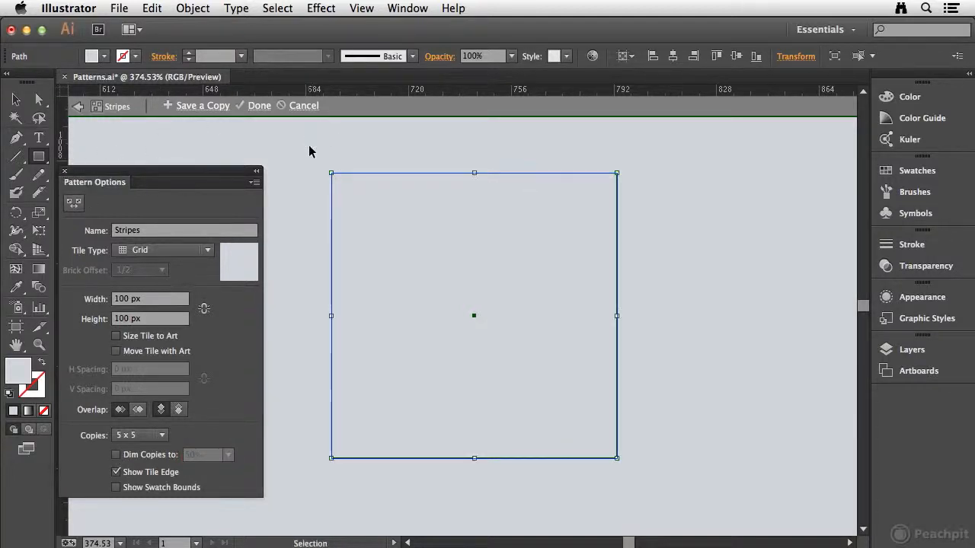
# Deselect the rectangle and set up the Line Segment tool with no fill and a stroke color of RGB 230, 230, 230
pyautogui.press('super+shift+a')
pyautogui.click(16, 157)
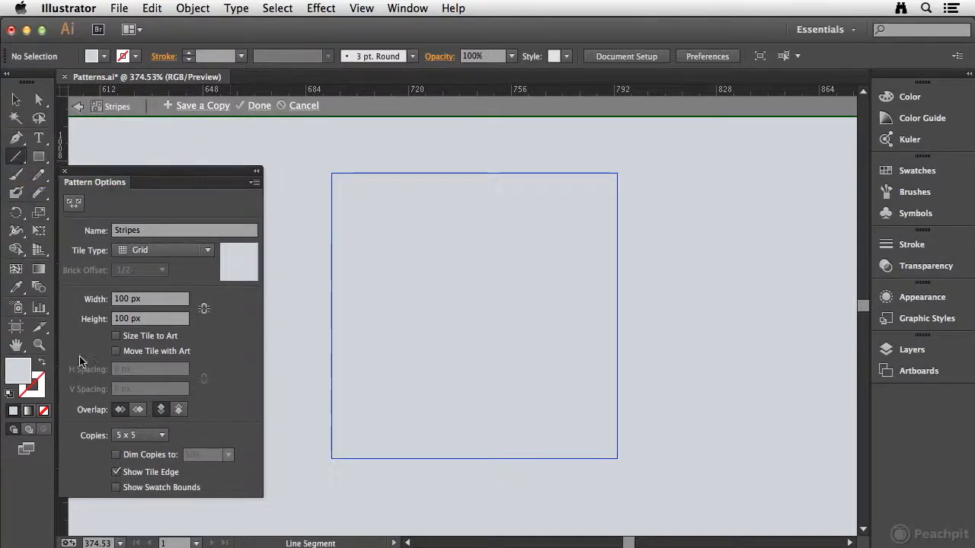
pyautogui.click(43, 411)
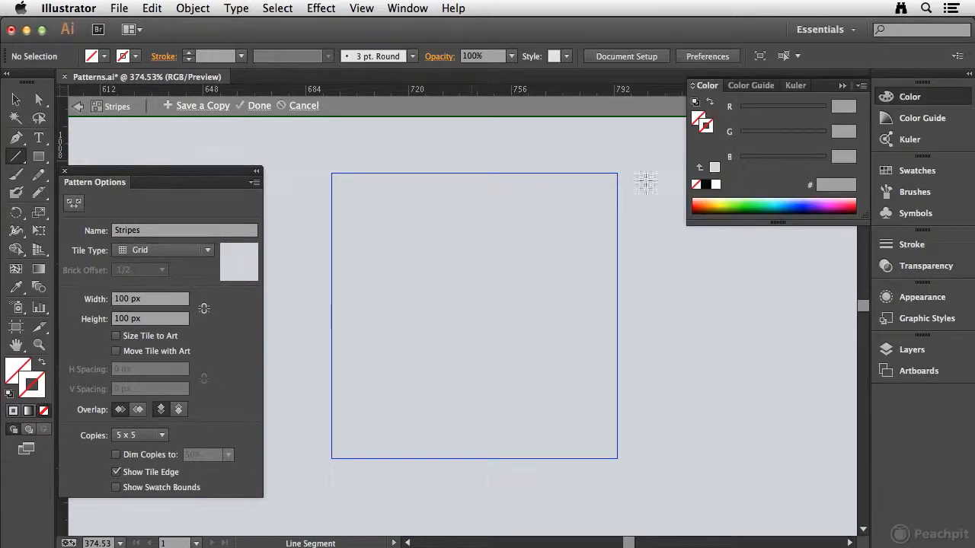
pyautogui.click(847, 109)
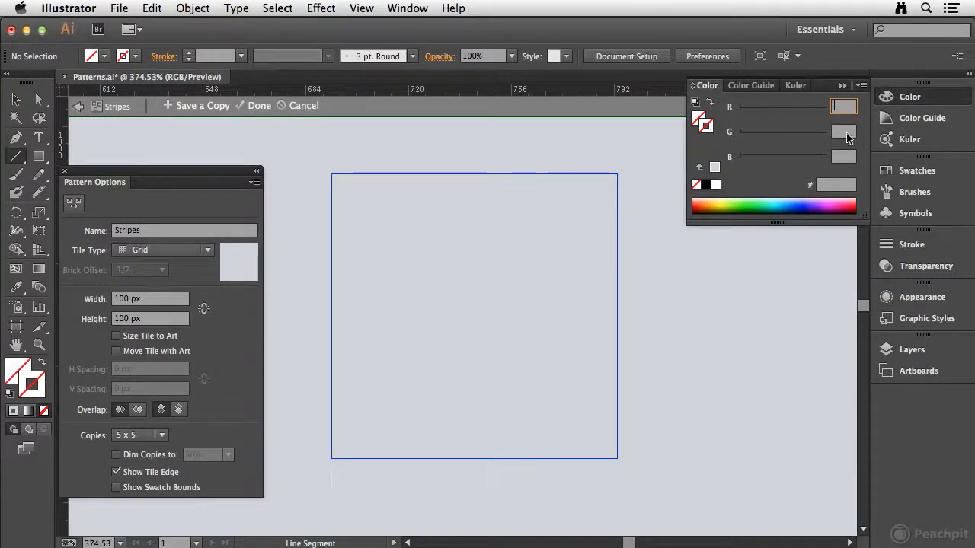
pyautogui.write('230')
pyautogui.press('Tab')
pyautogui.write('230')
pyautogui.press('Tab')
pyautogui.write('230')
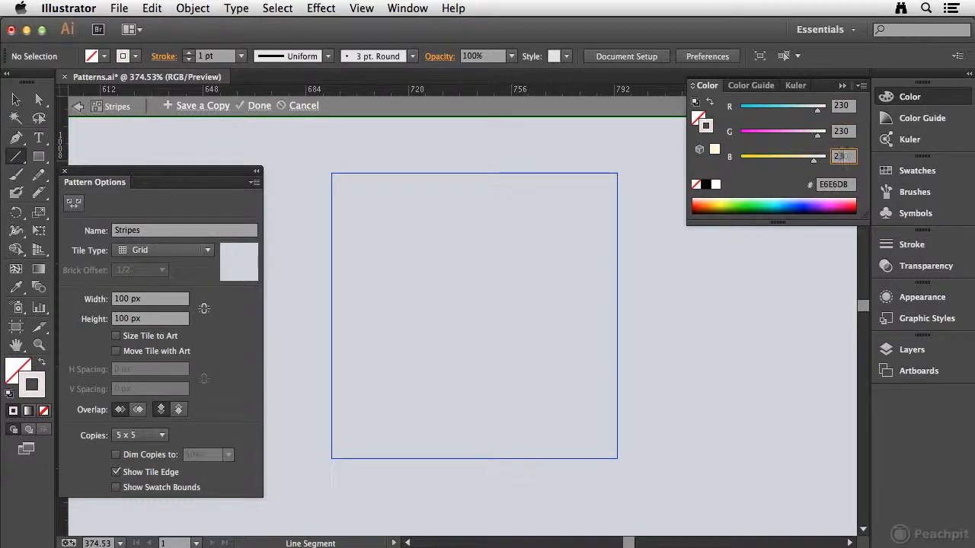
pyautogui.press('Tab')
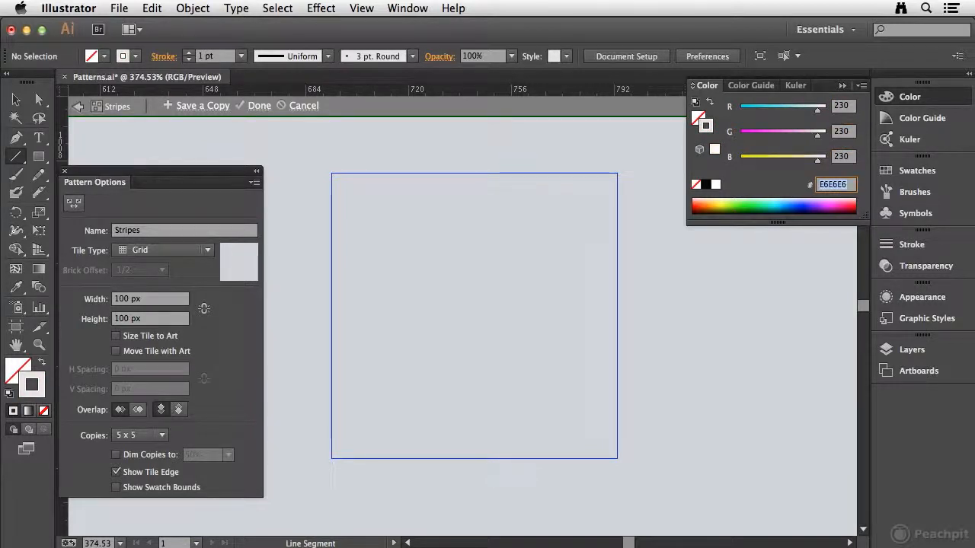
pyautogui.click(906, 97)
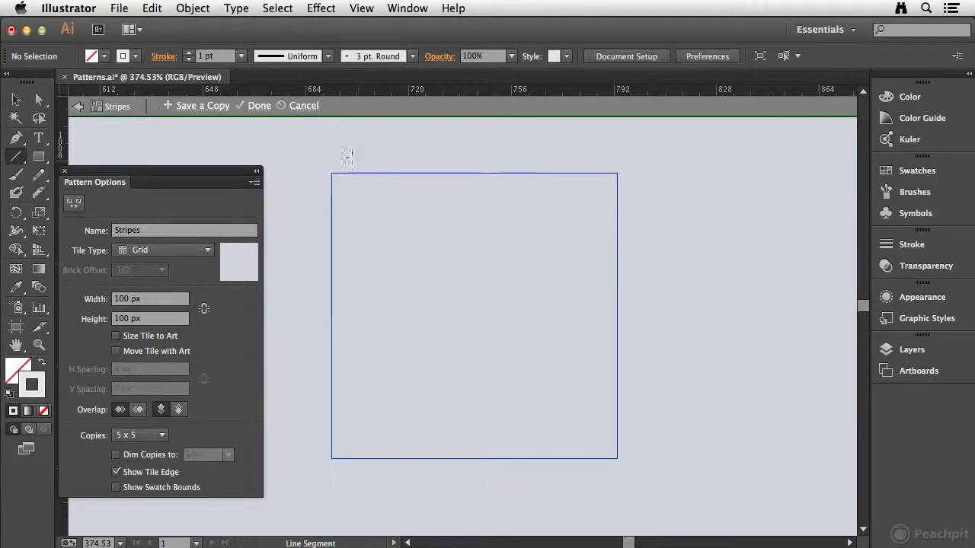
# Draw a vertical line along the tile's left edge, extending past its top and bottom, and set its stroke weight to 3.6 pt
pyautogui.moveTo(334, 159); pyautogui.dragTo(352, 477)
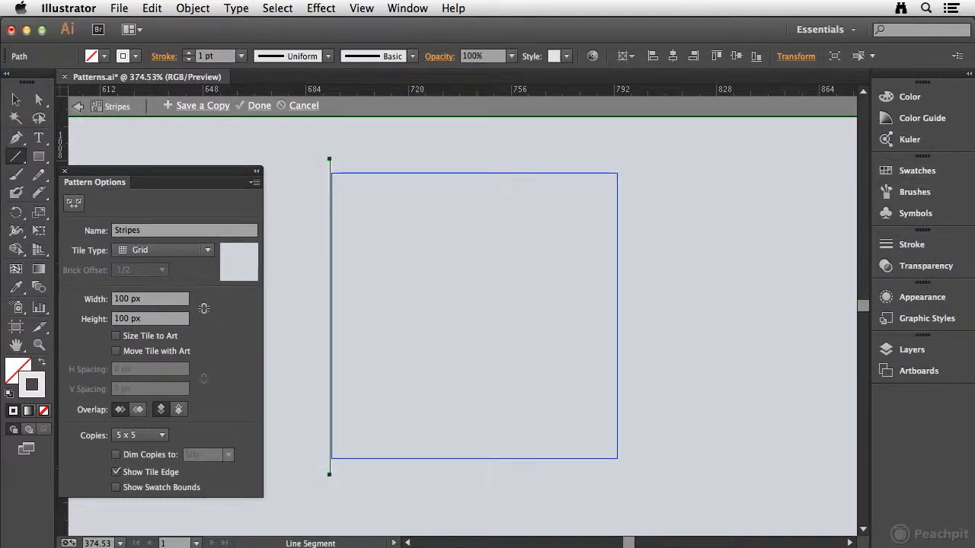
pyautogui.click(916, 245)
pyautogui.click(785, 254)
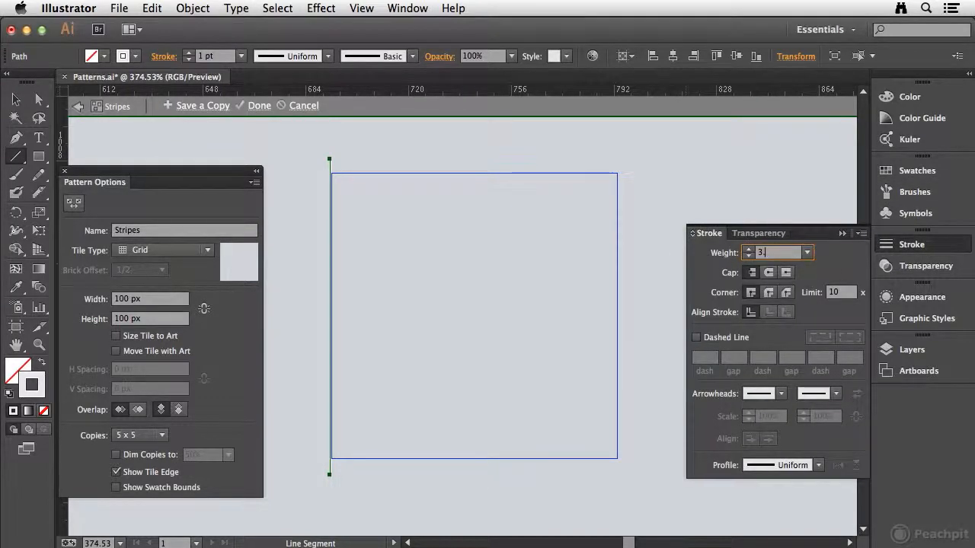
pyautogui.write('3.6')
pyautogui.press('Return')
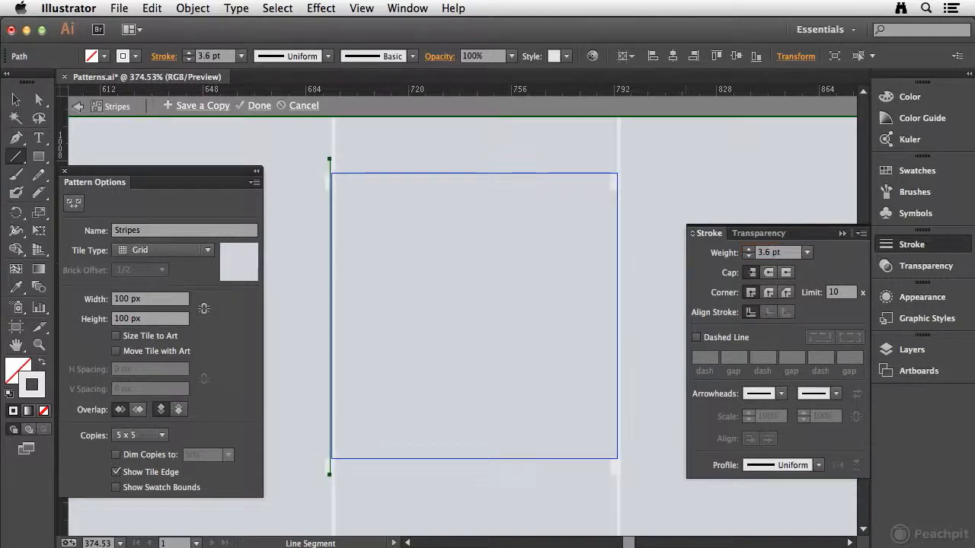
# Reposition the vertical line horizontally so the left side of its stroke aligns with the tile's left edge
pyautogui.click(16, 100)
pyautogui.click(14, 100)
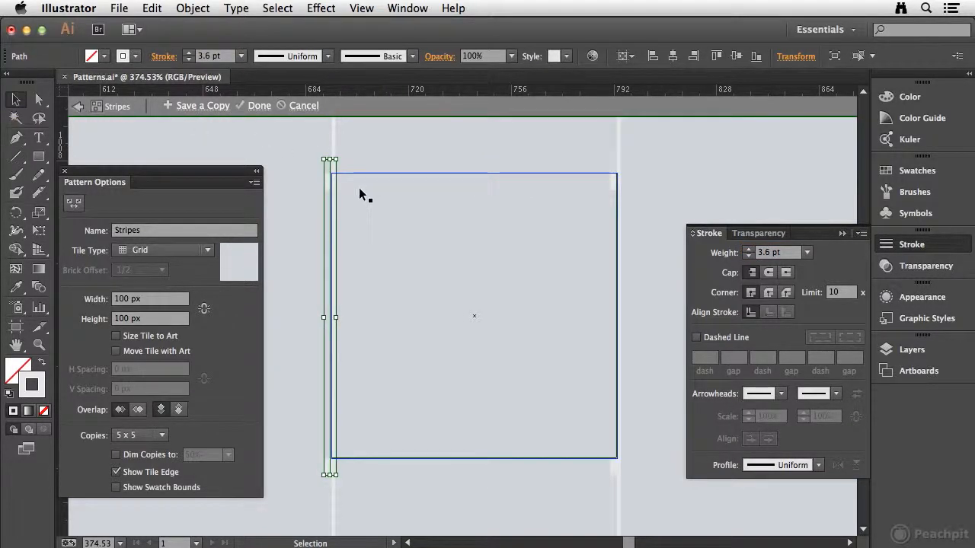
pyautogui.moveTo(335, 177); pyautogui.dragTo(353, 183)
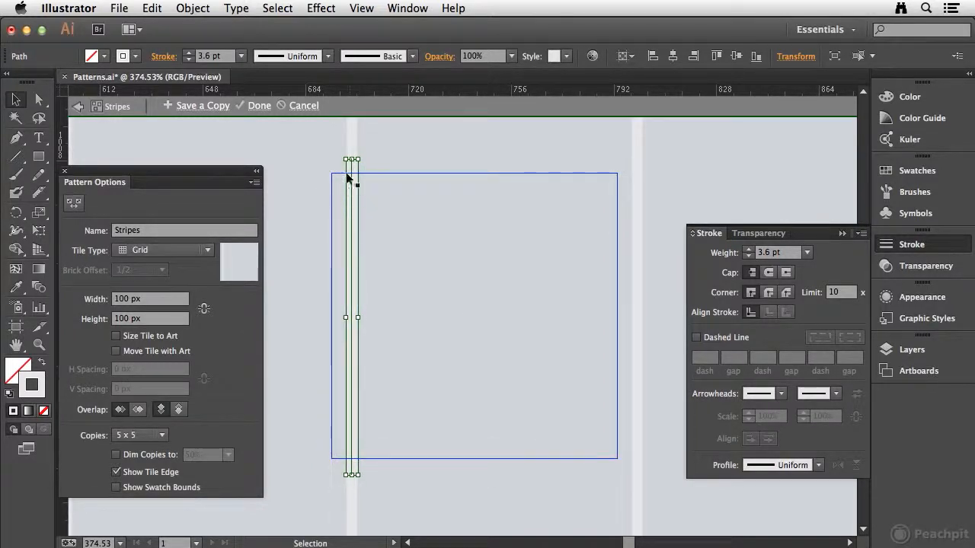
pyautogui.moveTo(350, 221)
pyautogui.mouseDown()
pyautogui.moveTo(339, 219)
pyautogui.moveTo(340, 228)
pyautogui.mouseUp()
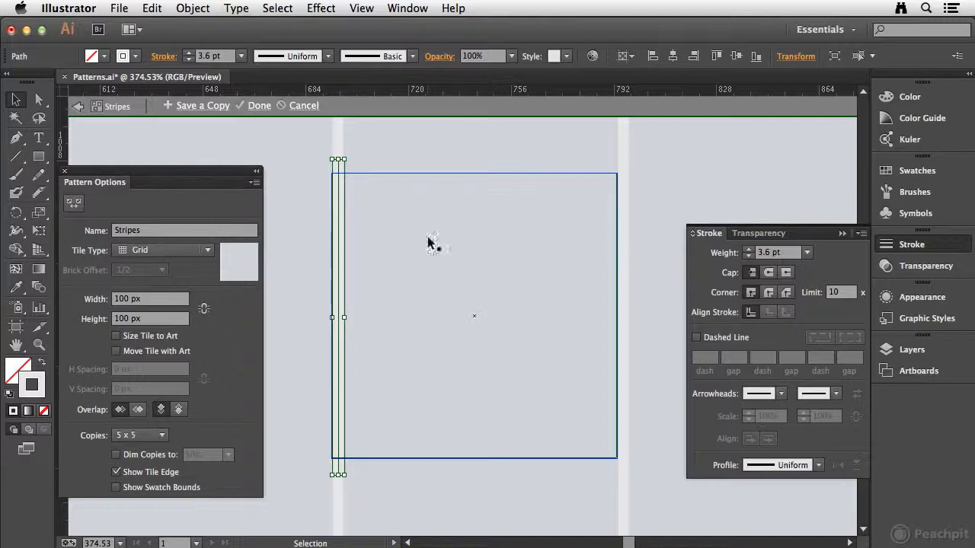
# Open the Move settings for the vertical line, turn on the preview and set the horizontal offset to 3.6 px
pyautogui.click(200, 8)
pyautogui.moveTo(202, 29)
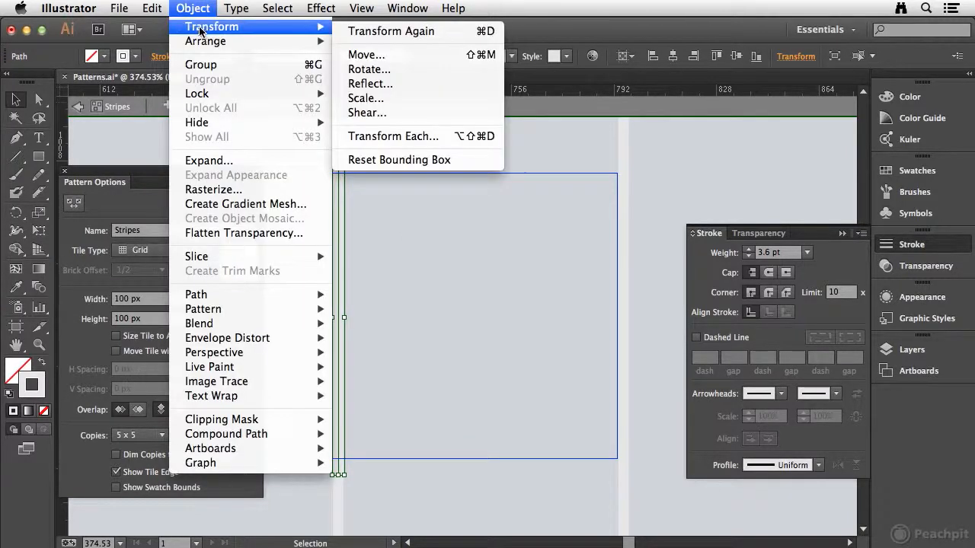
pyautogui.click(380, 57)
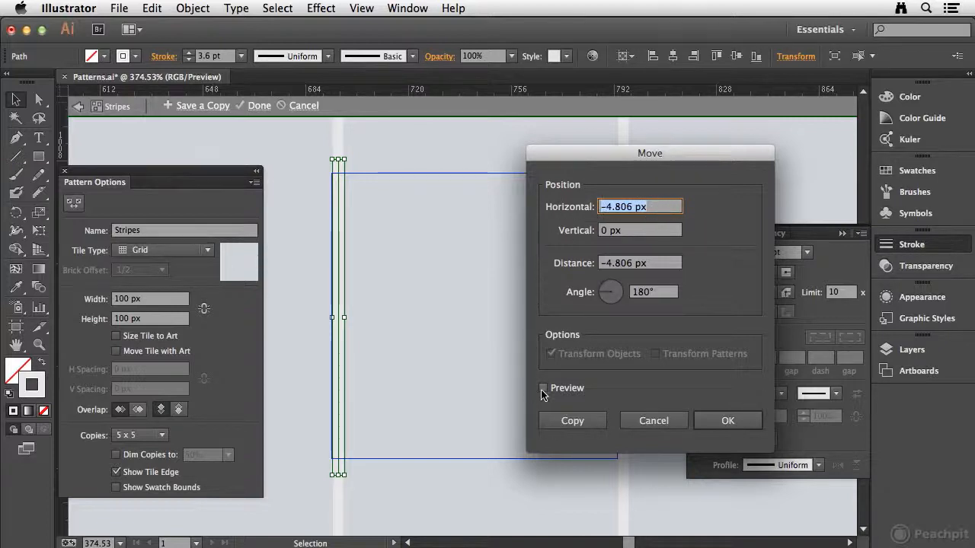
pyautogui.click(543, 389)
pyautogui.click(662, 211)
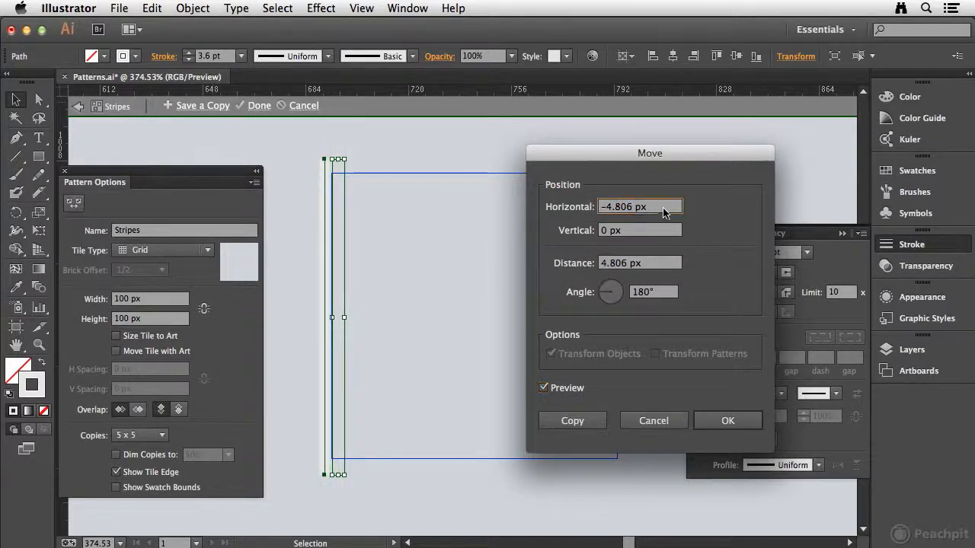
pyautogui.moveTo(662, 208); pyautogui.dragTo(520, 197)
pyautogui.write('3.6pt')
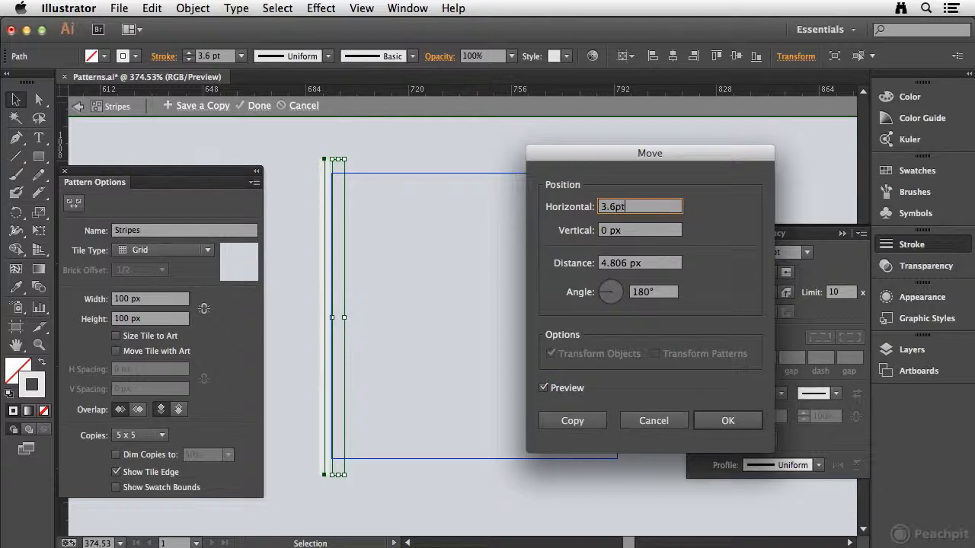
pyautogui.press('Tab')
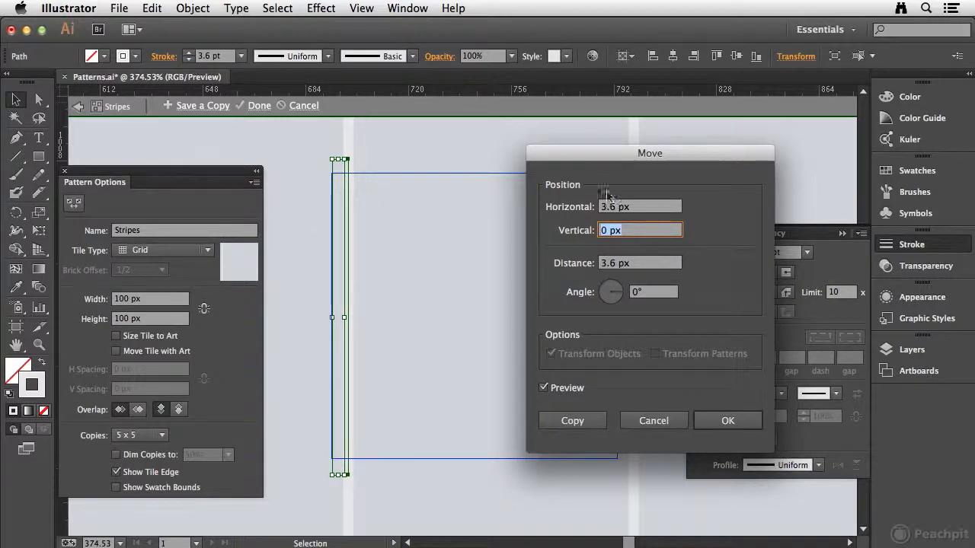
# Set the vertical line's horizontal offset to 3.6*2 (7.2 px) and create the moved copy
pyautogui.hotkey('shift', 'Tab')
pyautogui.write('3.6*2')
pyautogui.press('Tab')
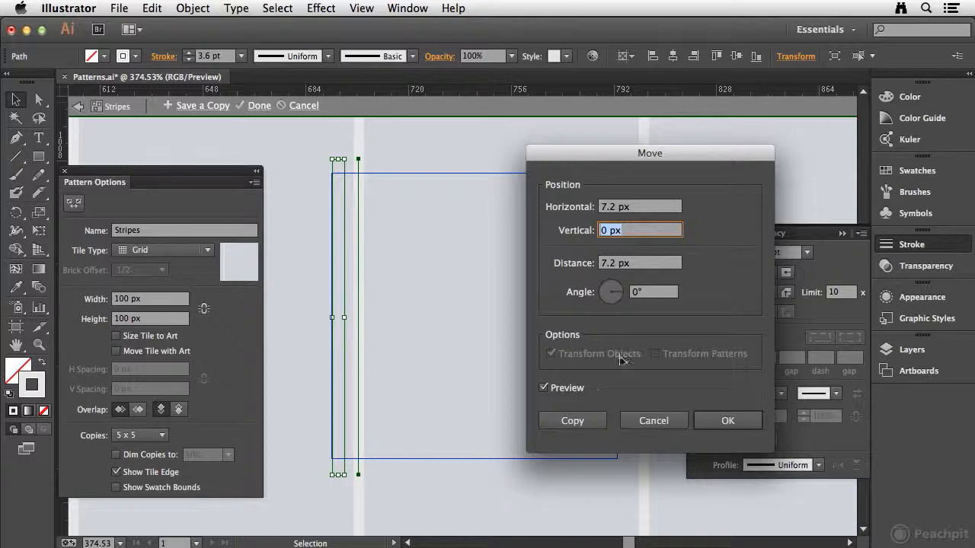
pyautogui.click(585, 425)
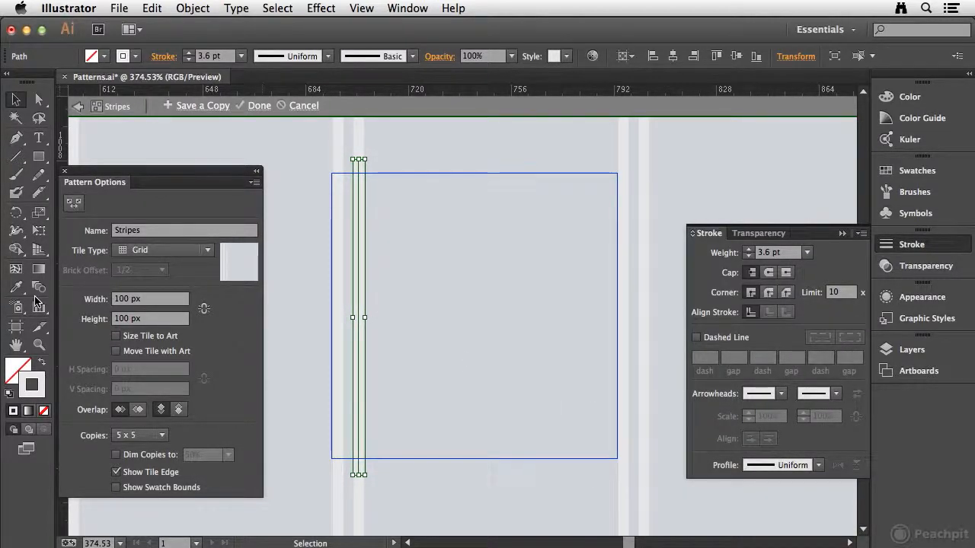
# Repeat the line duplication until evenly spaced stripes fill the whole width of the pattern tile
pyautogui.hotkey('ctrl', 'd')
pyautogui.hotkey('ctrl', 'd')
pyautogui.hotkey('ctrl', 'd')
pyautogui.hotkey('ctrl', 'd')
pyautogui.hotkey('ctrl', 'd')
pyautogui.hotkey('ctrl', 'd')
pyautogui.hotkey('ctrl', 'd')
pyautogui.hotkey('ctrl', 'd')
pyautogui.hotkey('ctrl', 'd')
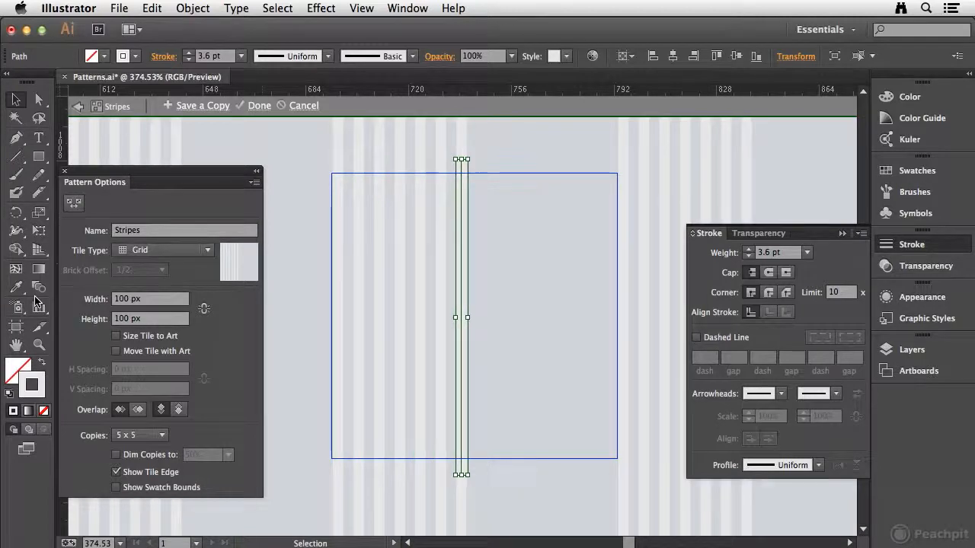
pyautogui.hotkey('ctrl', 'd')
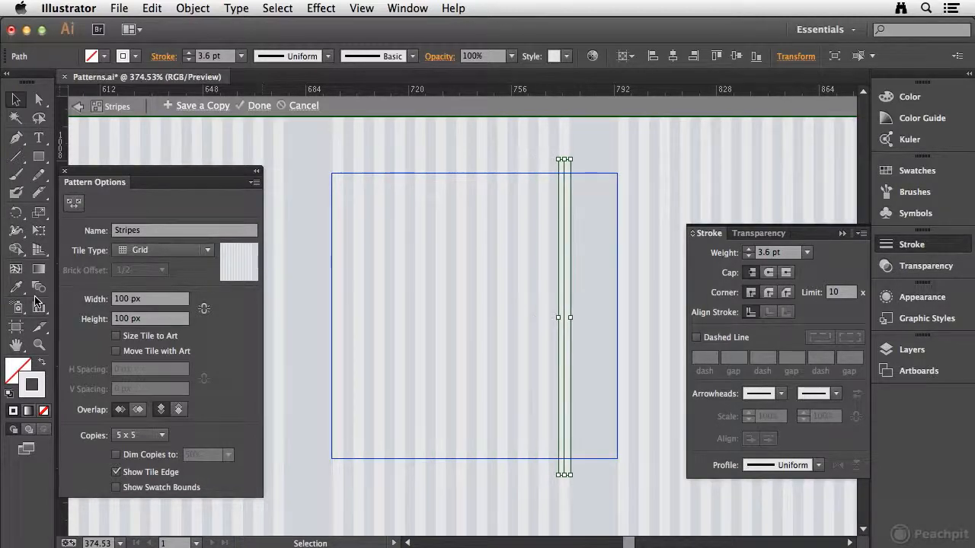
pyautogui.hotkey('ctrl', 'd')
pyautogui.hotkey('ctrl', 'd')
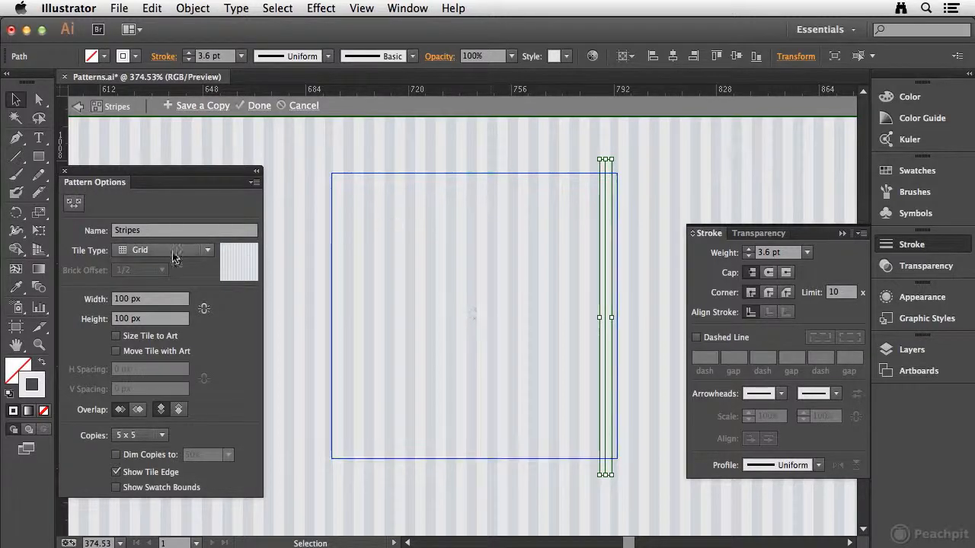
# Widen the pattern tile to about 101.4 px with the Pattern Tile tool and stretch the background rectangle to match
pyautogui.click(72, 204)
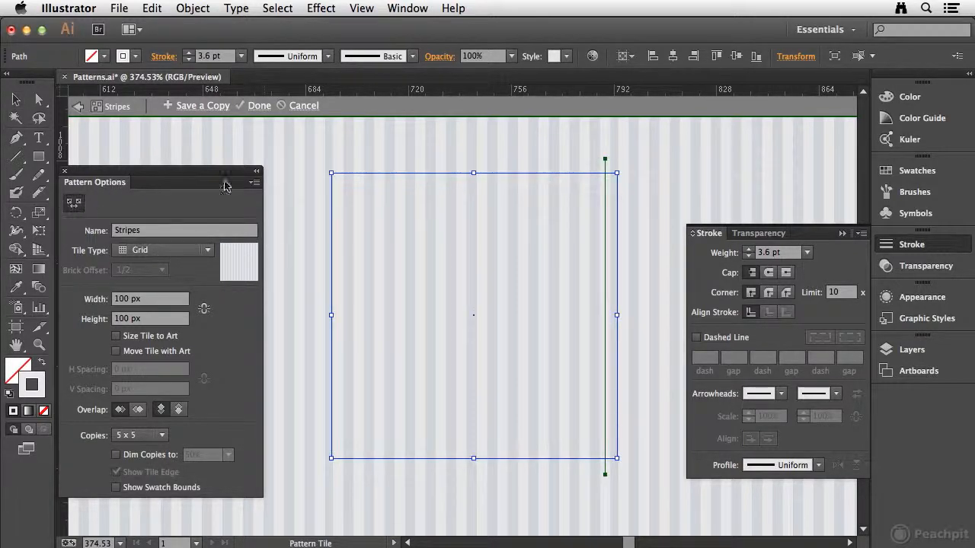
pyautogui.moveTo(617, 315); pyautogui.dragTo(624, 321)
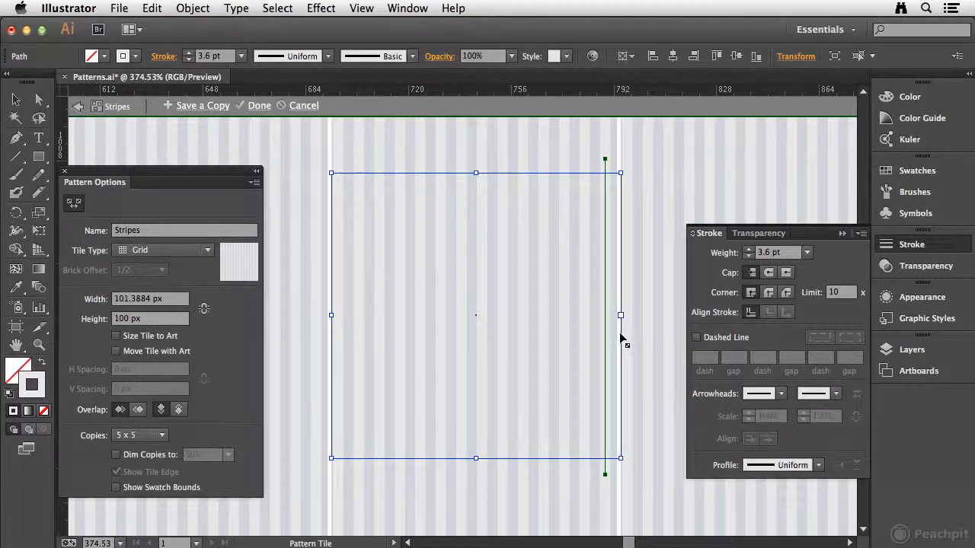
pyautogui.click(15, 100)
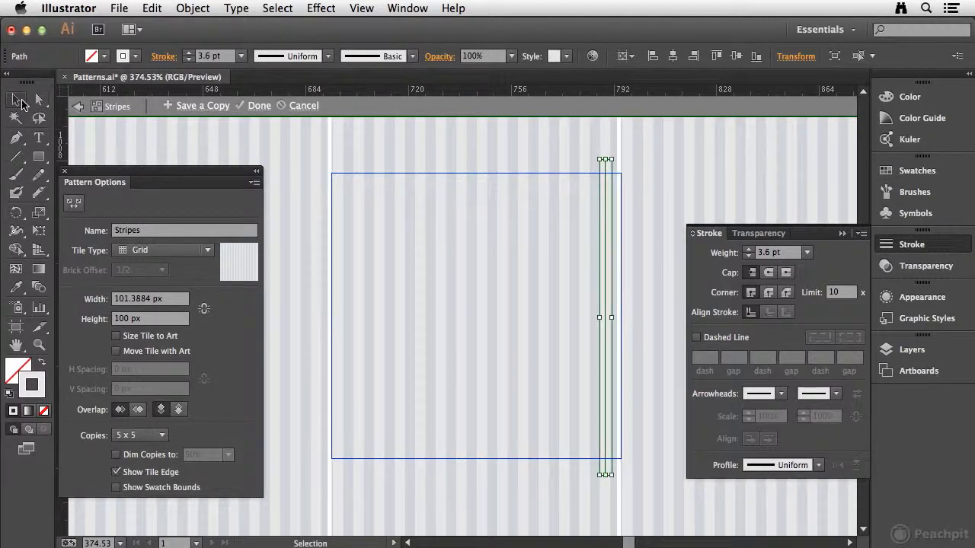
pyautogui.click(555, 194)
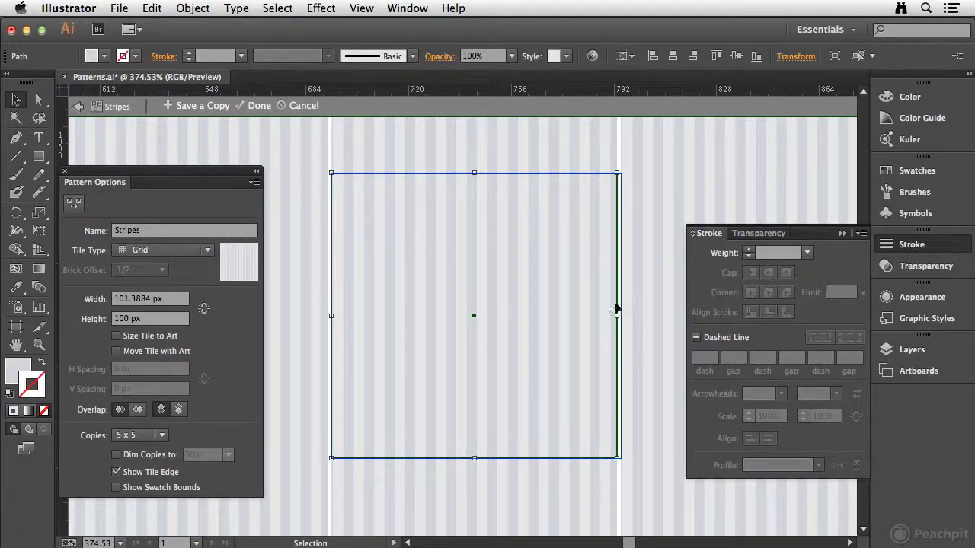
pyautogui.moveTo(617, 316)
pyautogui.mouseDown()
pyautogui.moveTo(631, 322)
pyautogui.moveTo(623, 324)
pyautogui.mouseUp()
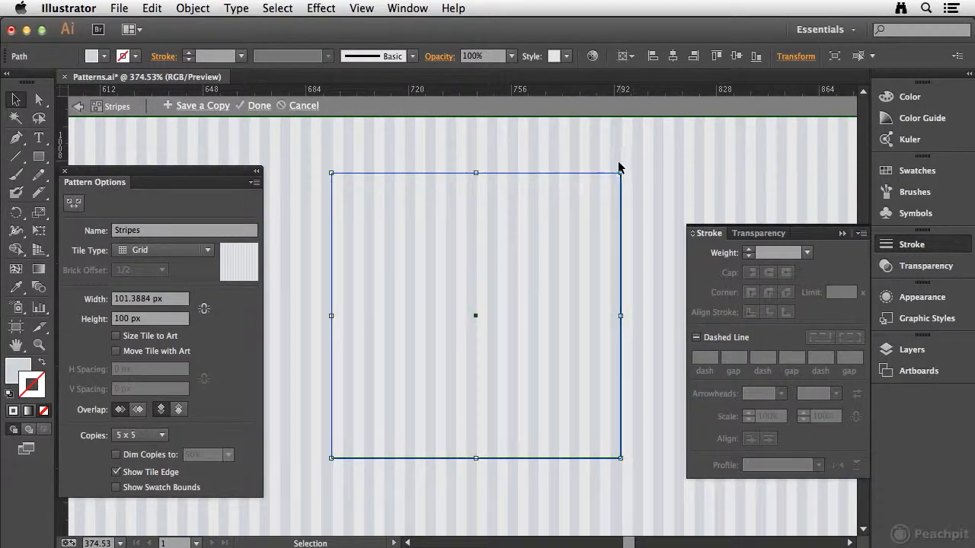
# Narrow the pattern tile to about 100.3 px, fit the background rectangle to it and finish editing the pattern
pyautogui.click(73, 203)
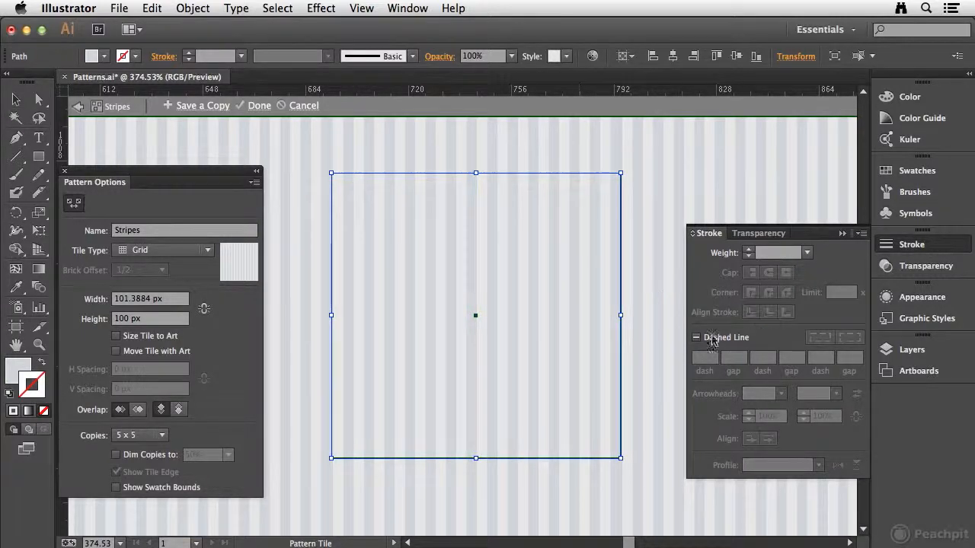
pyautogui.moveTo(621, 317); pyautogui.dragTo(619, 319)
pyautogui.click(14, 106)
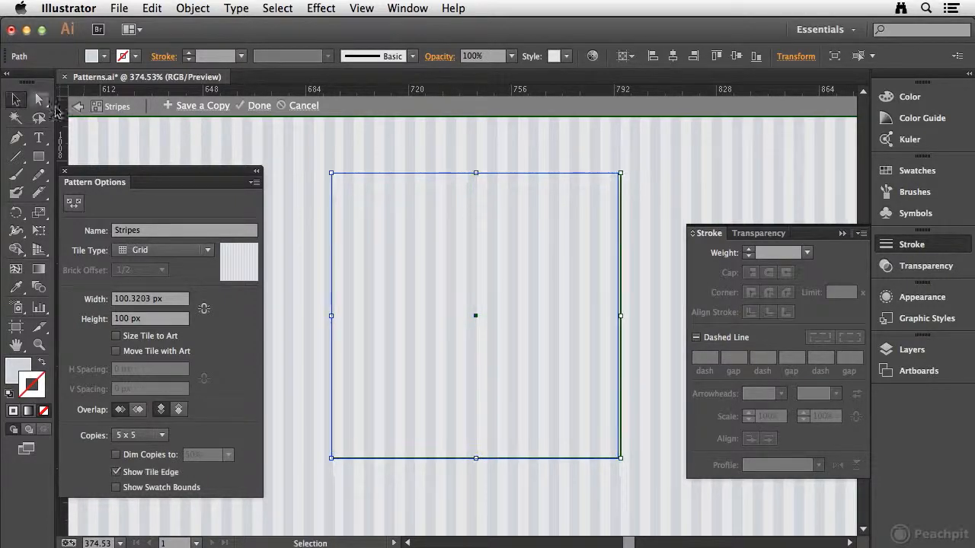
pyautogui.moveTo(620, 318); pyautogui.dragTo(618, 318)
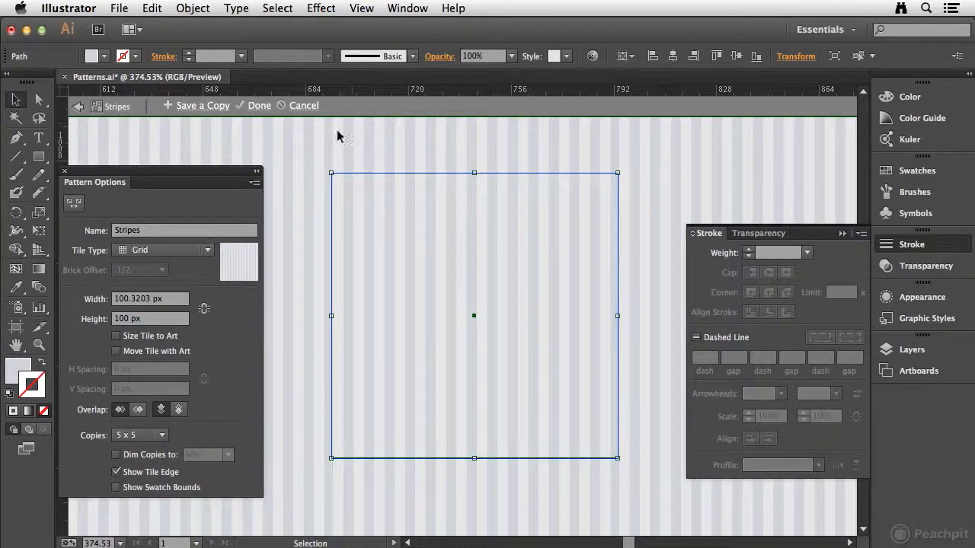
pyautogui.click(257, 108)
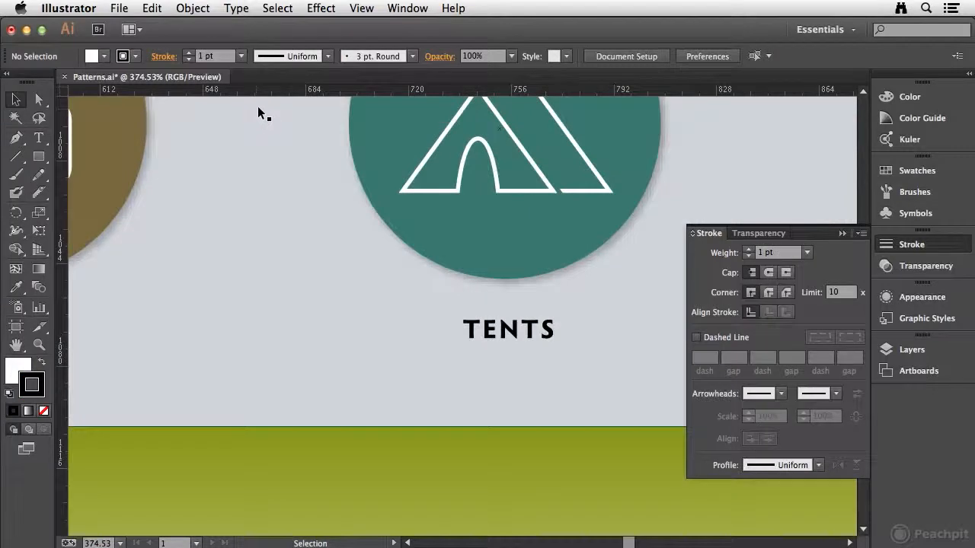
# Fill the light gray band behind the equipment icons with the Stripes pattern swatch and set its stroke to none
pyautogui.click(922, 175)
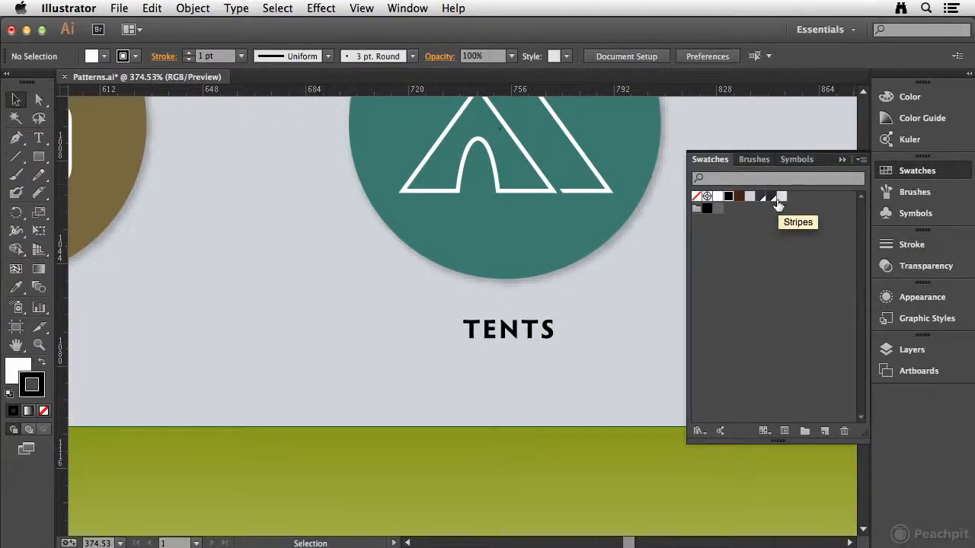
pyautogui.click(319, 383)
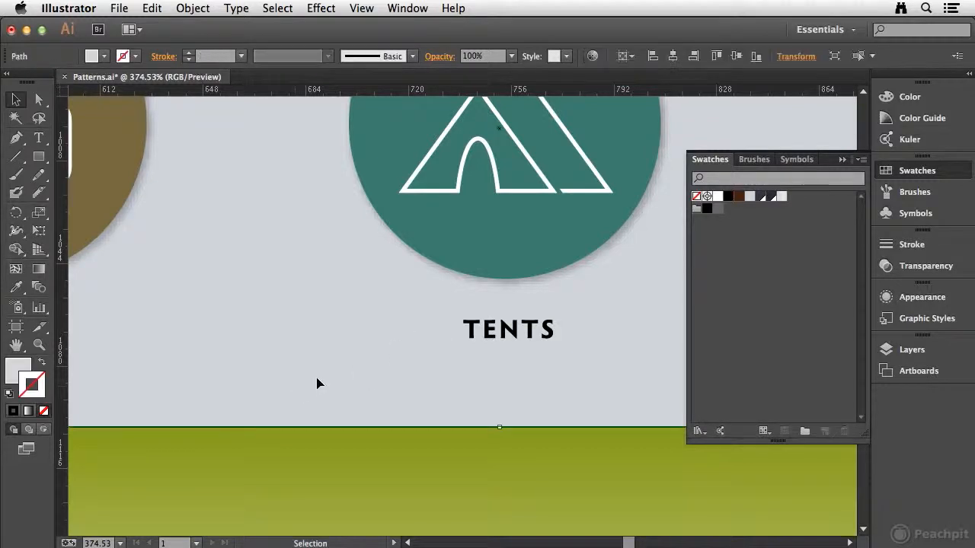
pyautogui.click(780, 198)
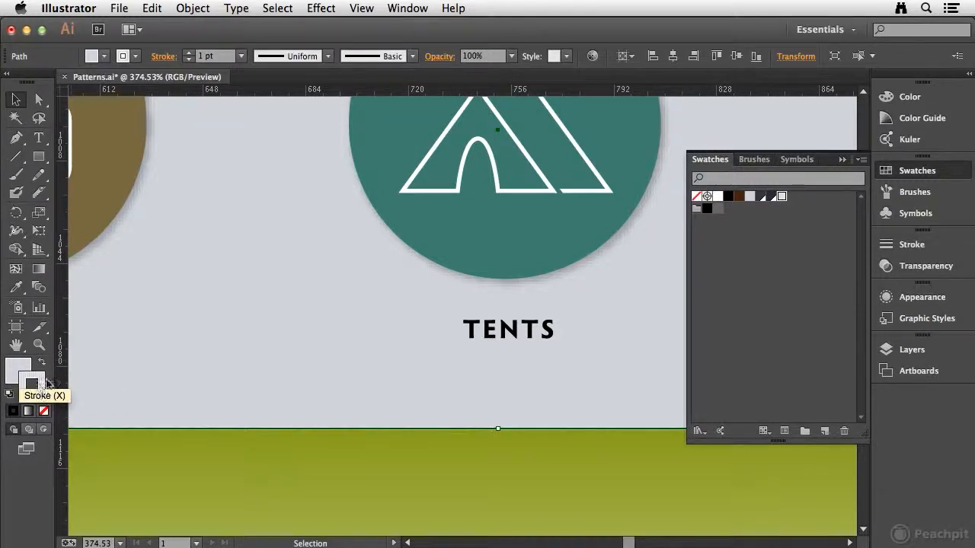
pyautogui.click(36, 384)
pyautogui.click(44, 412)
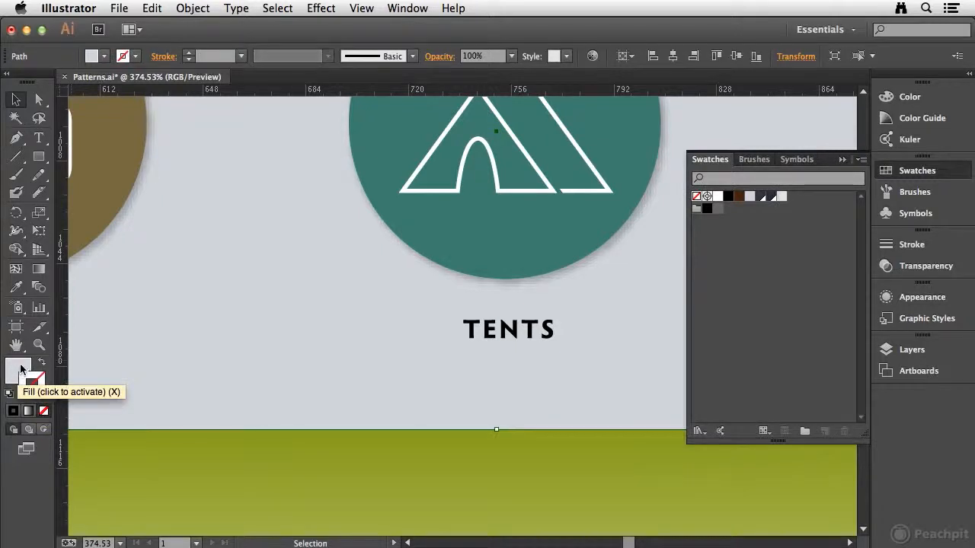
pyautogui.click(21, 370)
pyautogui.click(917, 170)
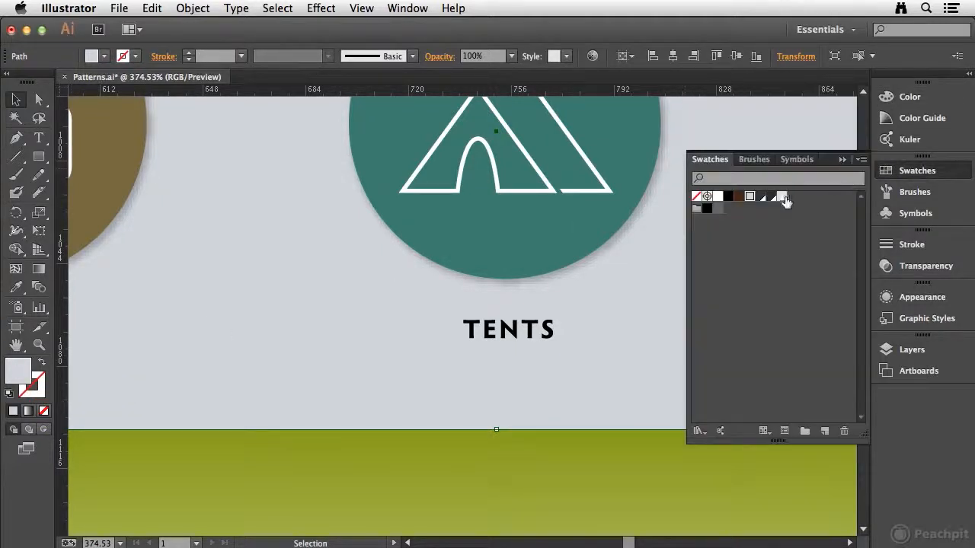
pyautogui.click(782, 196)
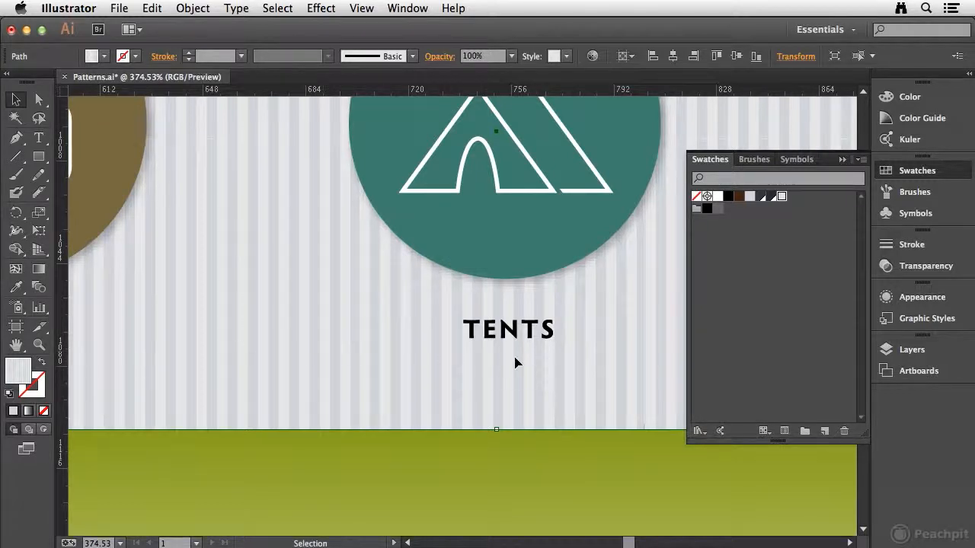
# Try rotating the striped band with the Rotate tool and undo the rotation
pyautogui.press('super+minus')
pyautogui.press('super+minus')
pyautogui.press('super+minus')
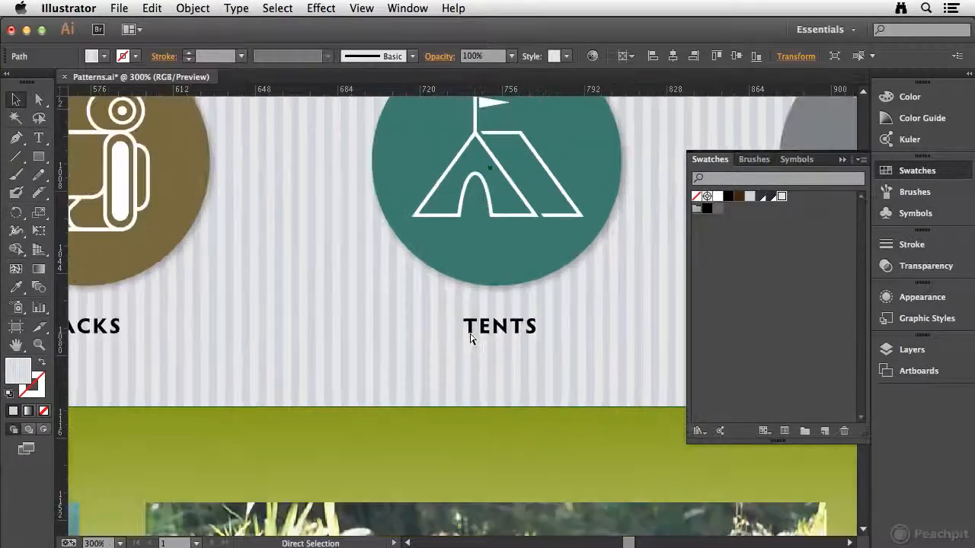
pyautogui.press('super+minus')
pyautogui.press('super+minus')
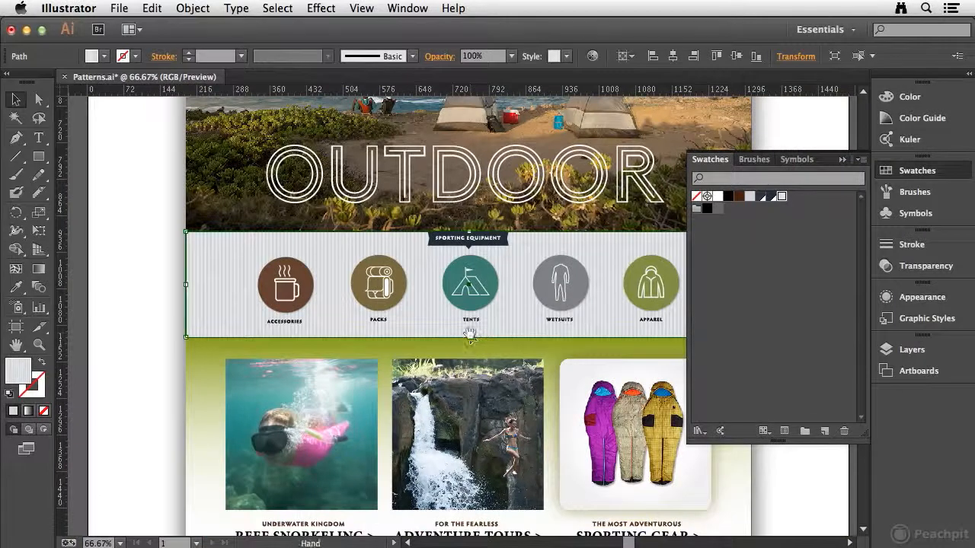
pyautogui.moveTo(291, 210); pyautogui.dragTo(302, 250)
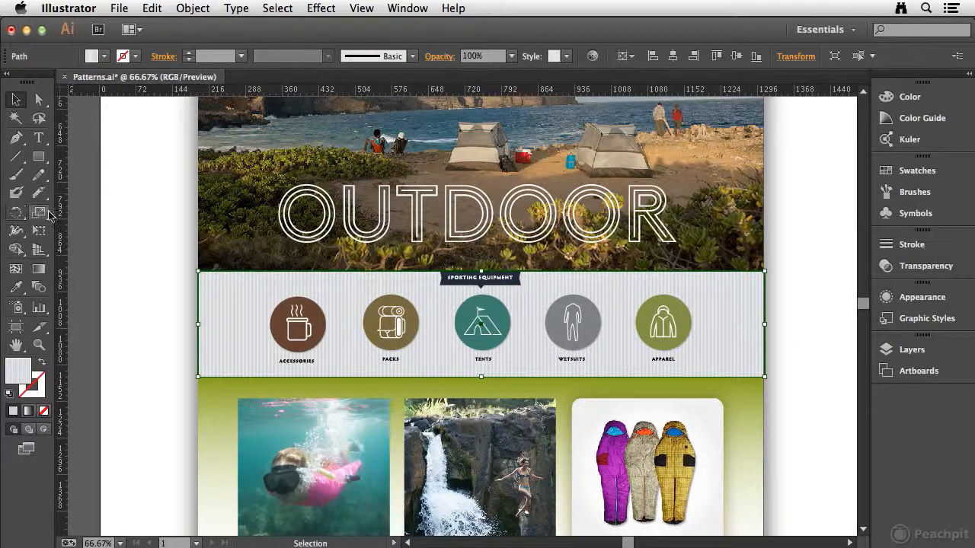
pyautogui.click(23, 217)
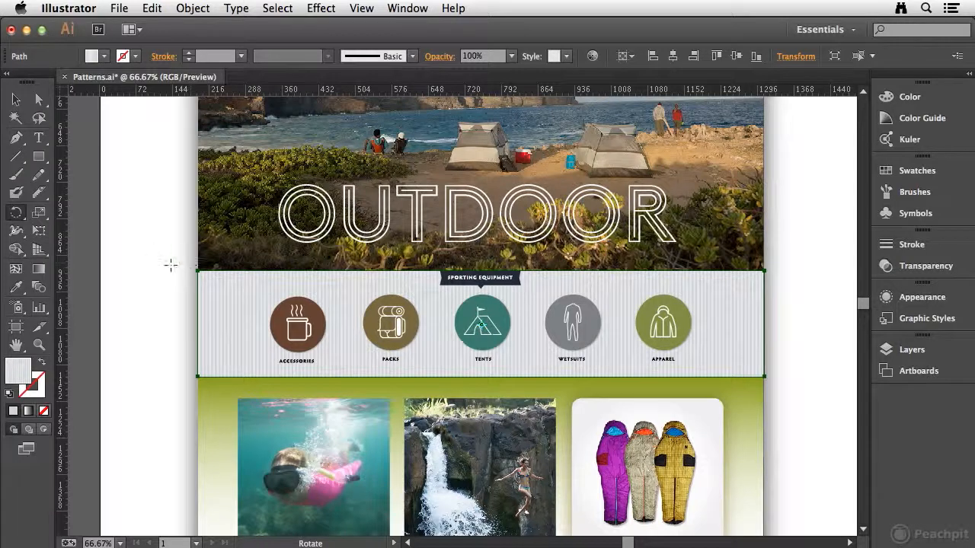
pyautogui.moveTo(168, 264); pyautogui.dragTo(225, 261)
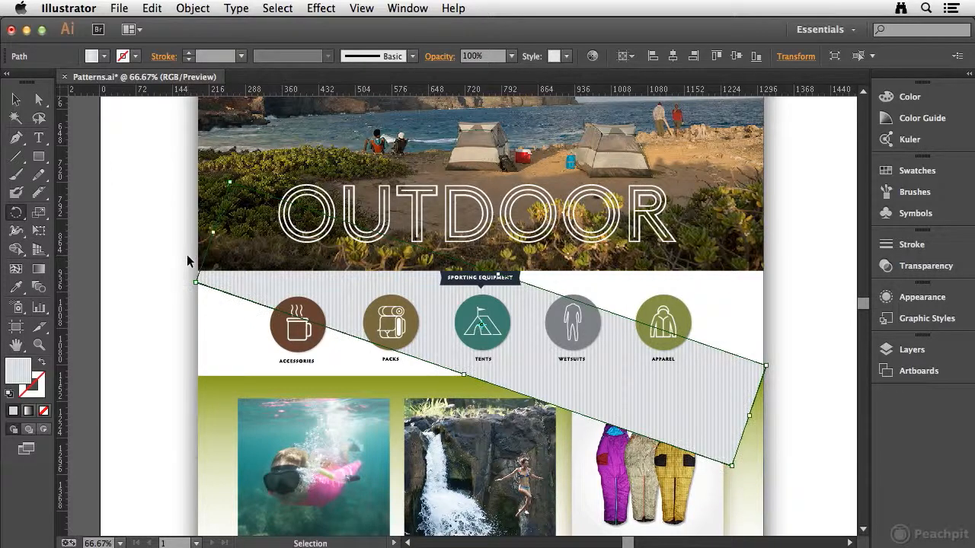
pyautogui.press('super+z')
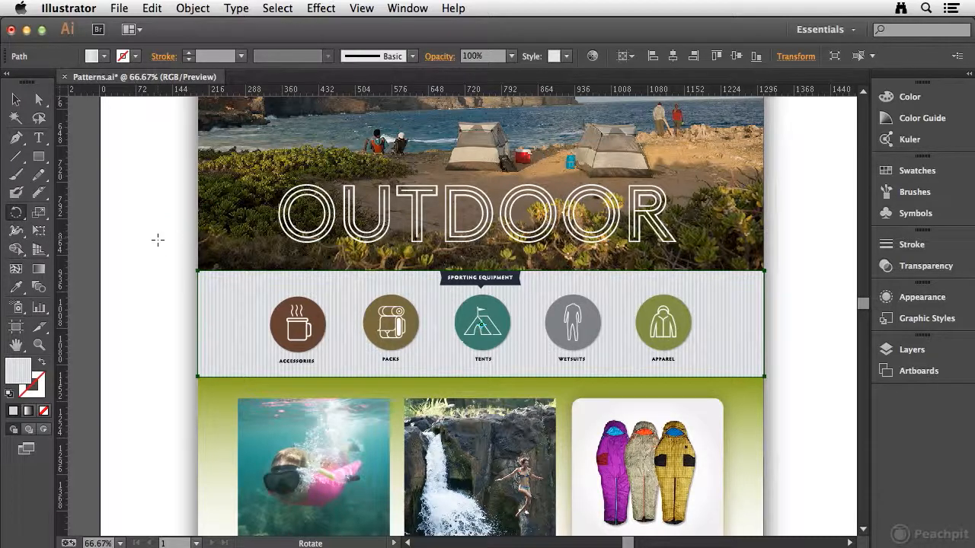
# Rotate only the stripe pattern inside the band by -45°, keeping the band's shape in place, and deselect it
pyautogui.moveTo(150, 255); pyautogui.dragTo(361, 151)
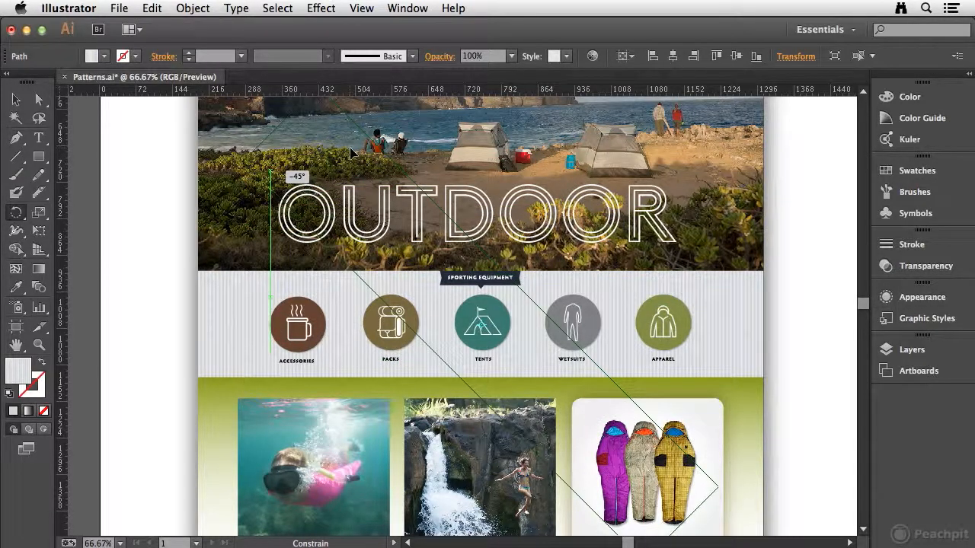
pyautogui.moveTo(352, 152); pyautogui.dragTo(353, 153)
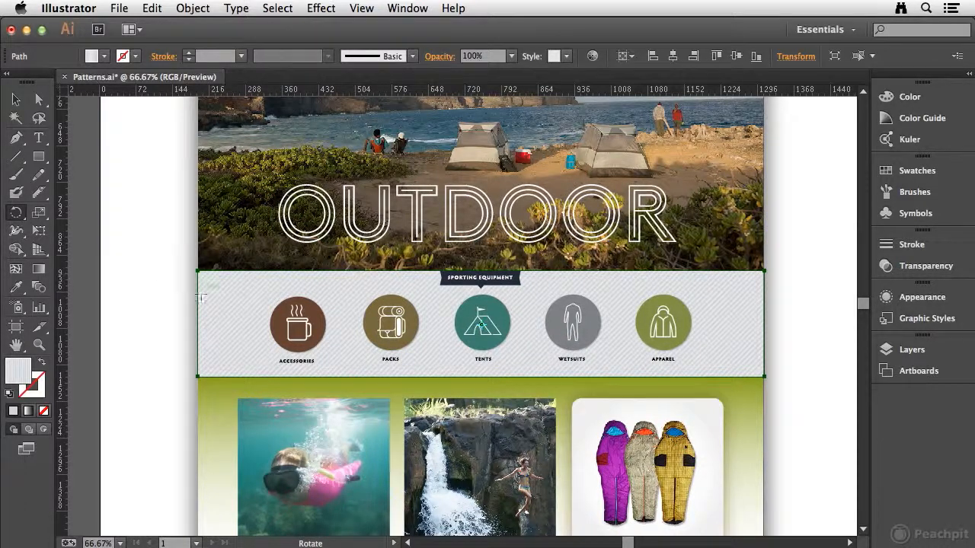
pyautogui.click(15, 99)
pyautogui.click(153, 236)
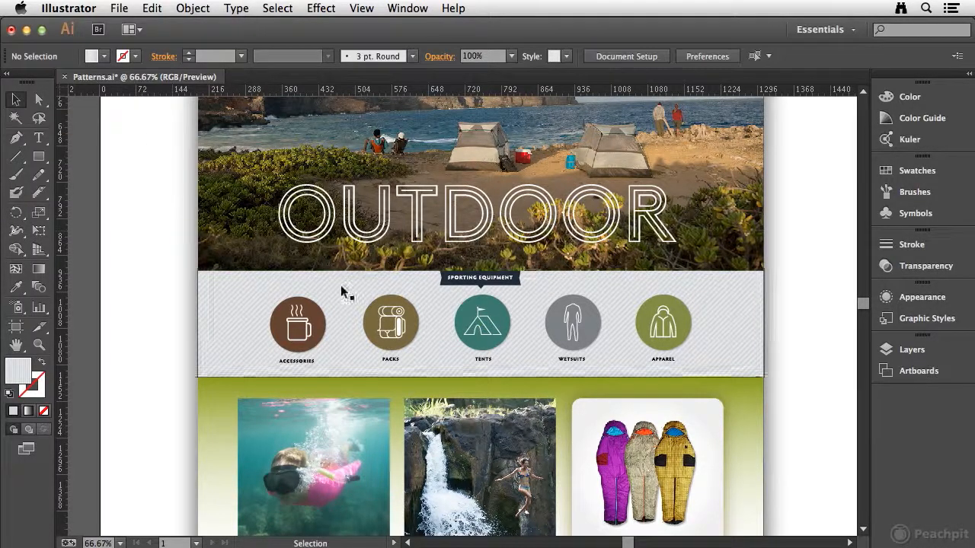
# Make a new pattern from the small dark diamond motif beside the web page layout and accept the notice
pyautogui.scroll(-10, 341, 285)
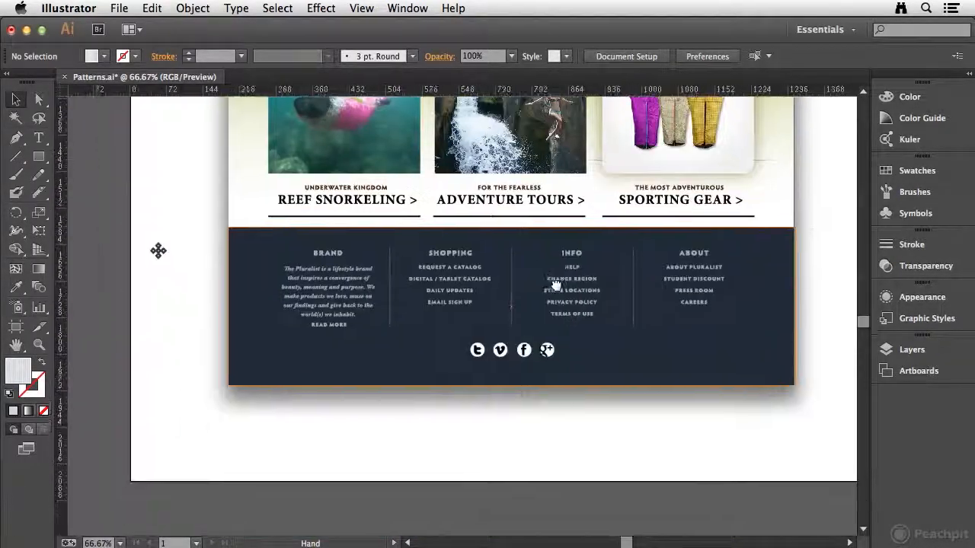
pyautogui.moveTo(556, 284); pyautogui.dragTo(572, 307)
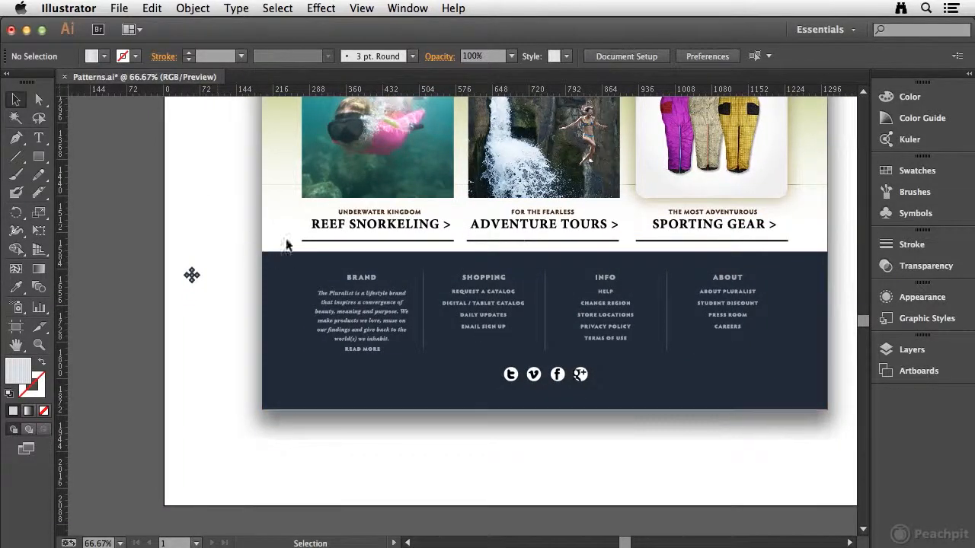
pyautogui.click(195, 276)
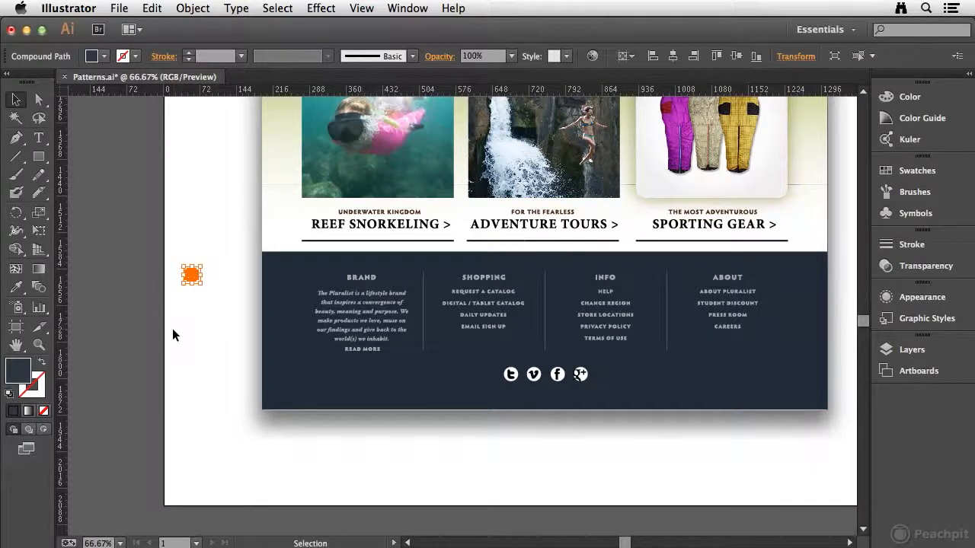
pyautogui.click(192, 7)
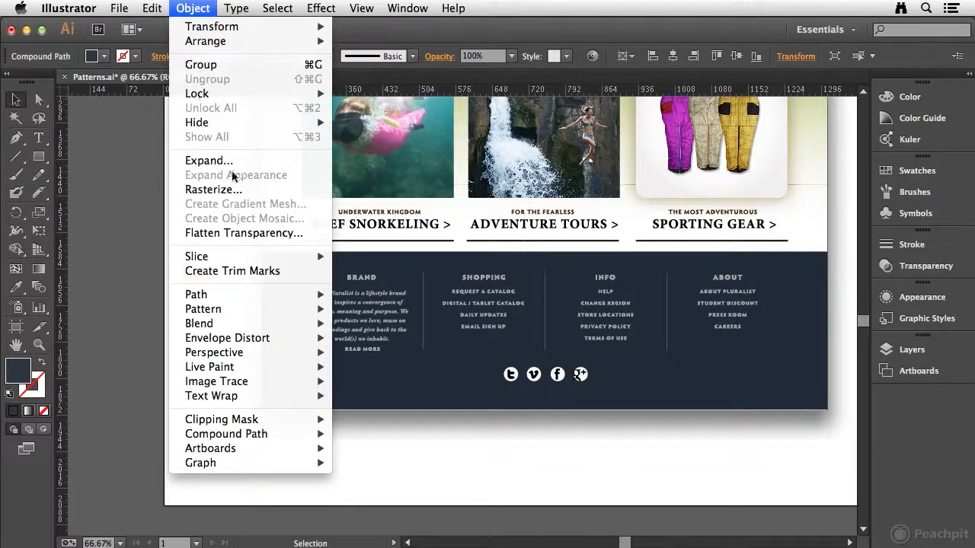
pyautogui.moveTo(230, 309)
pyautogui.click(355, 306)
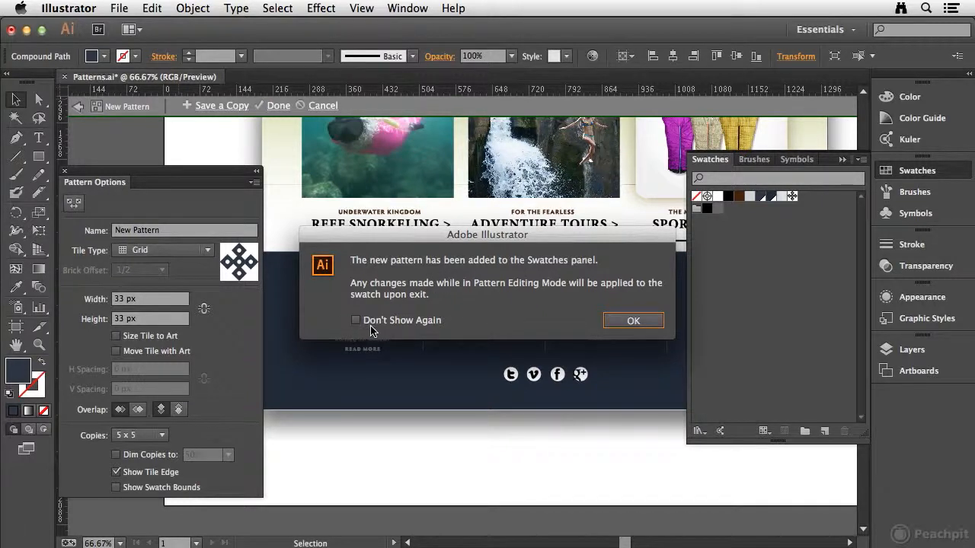
pyautogui.click(632, 320)
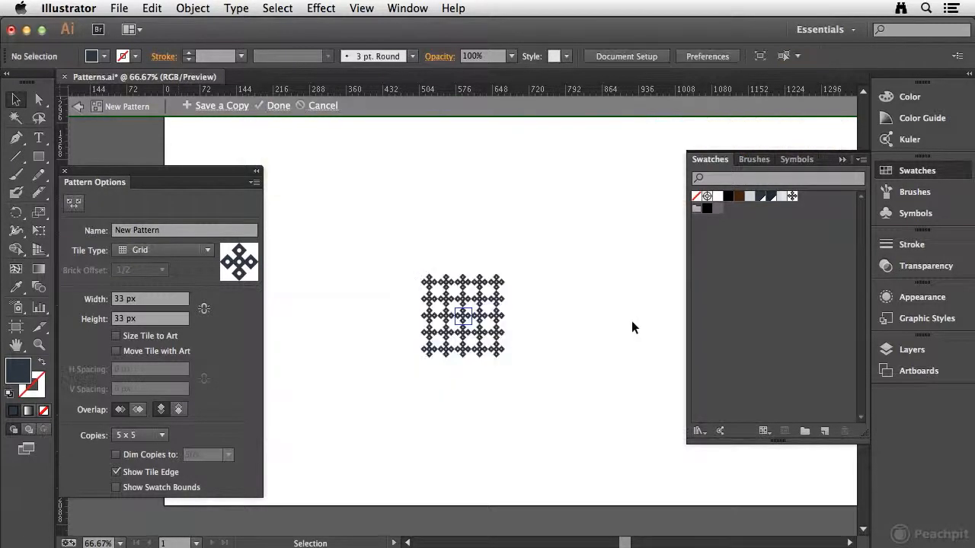
# Name the new diamond pattern Hatch
pyautogui.moveTo(183, 231); pyautogui.dragTo(13, 230)
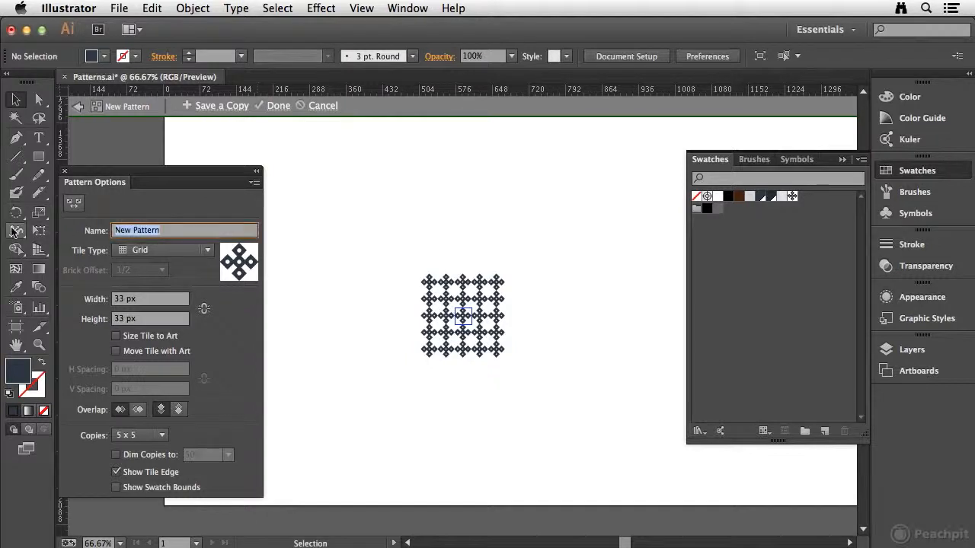
pyautogui.write('Hat')
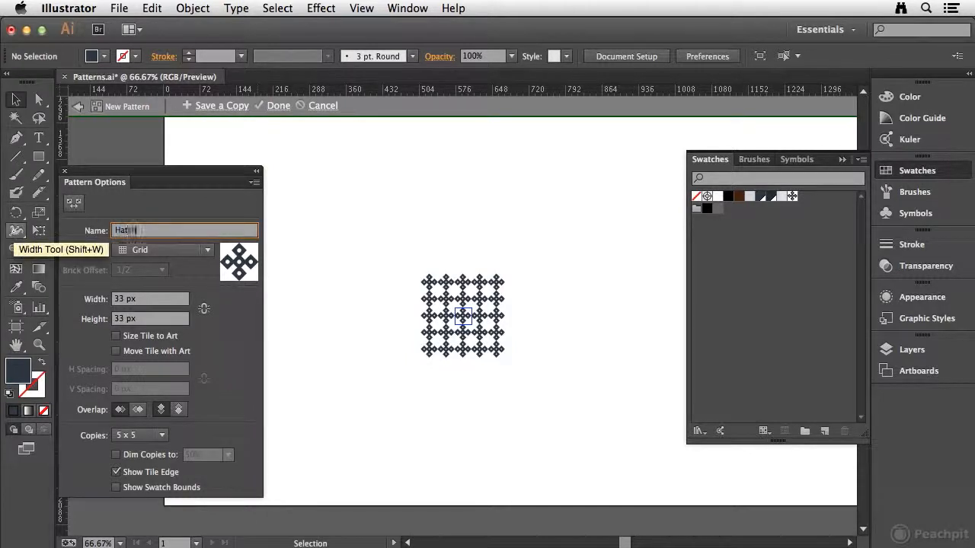
pyautogui.write('ch')
pyautogui.press('Tab')
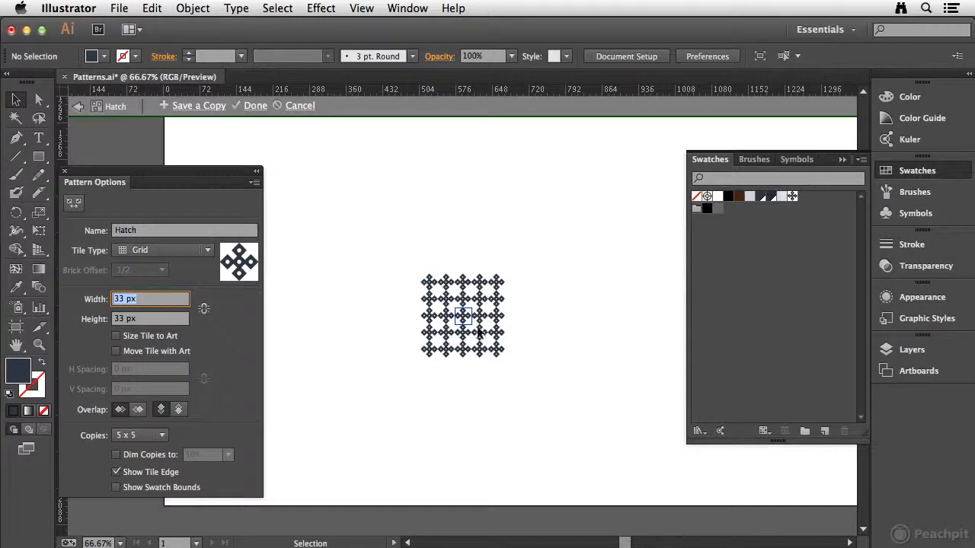
# Change the Hatch pattern's tile type to Brick by Row and inspect how the staggered motifs repeat
pyautogui.press('super+space')
pyautogui.moveTo(441, 299); pyautogui.dragTo(481, 334)
pyautogui.press('space')
pyautogui.moveTo(544, 313); pyautogui.dragTo(545, 283)
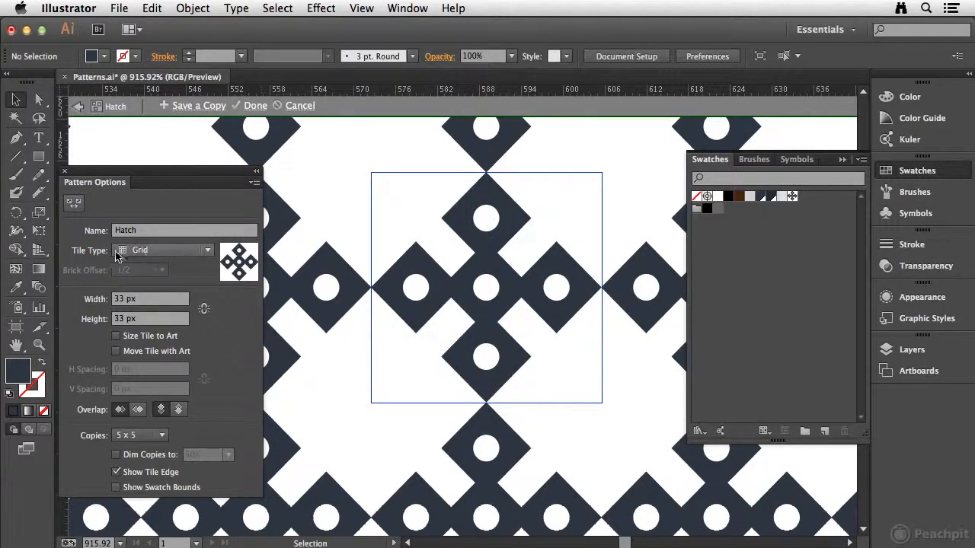
pyautogui.click(156, 251)
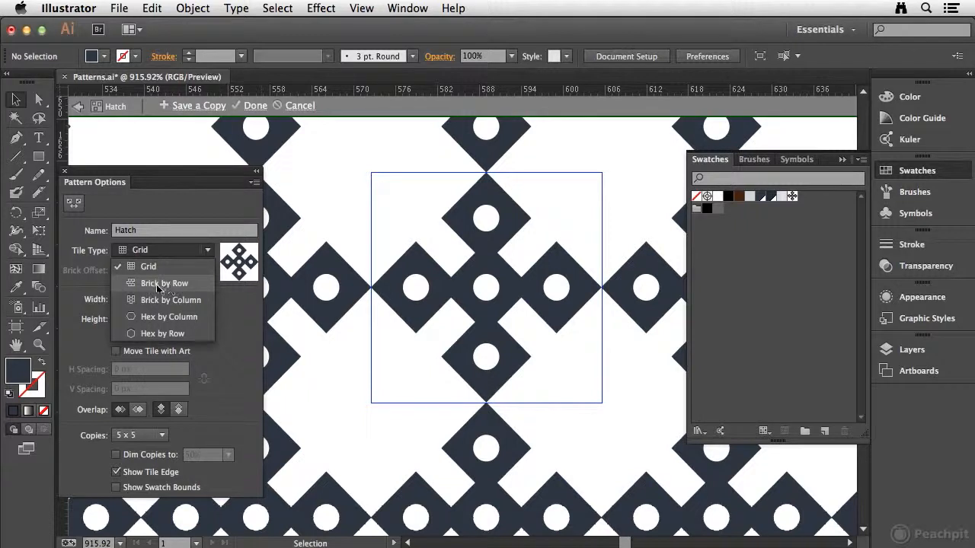
pyautogui.click(151, 285)
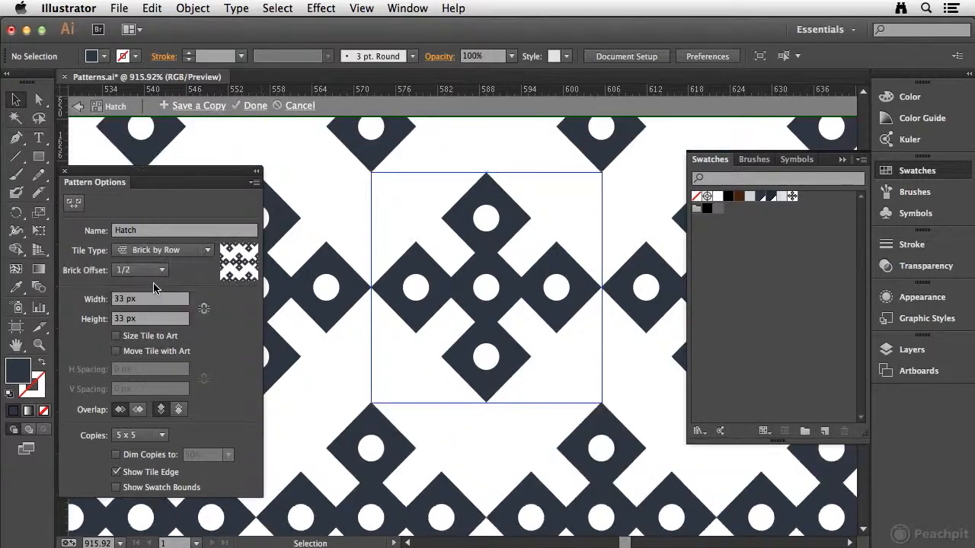
pyautogui.moveTo(533, 393); pyautogui.dragTo(607, 115)
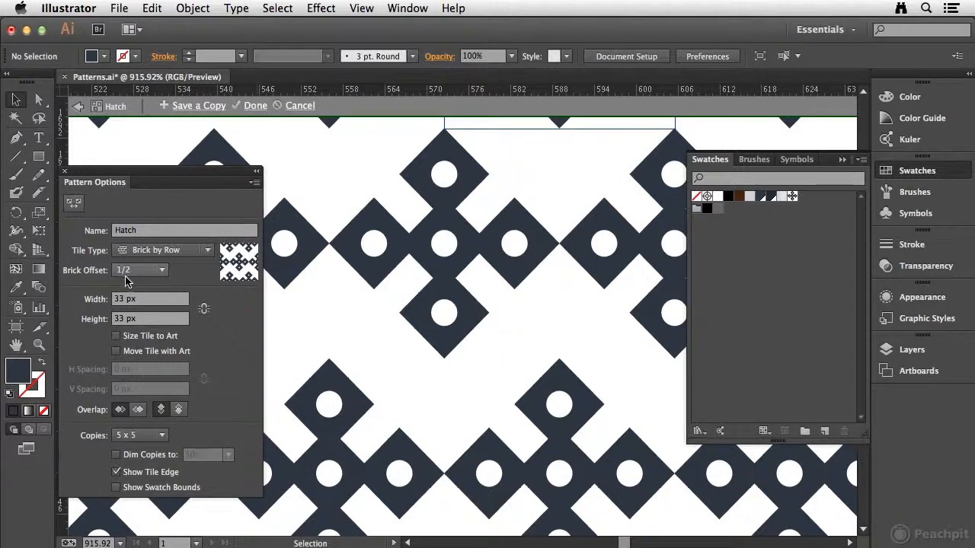
pyautogui.moveTo(484, 189); pyautogui.dragTo(437, 376)
pyautogui.moveTo(484, 245); pyautogui.dragTo(456, 351)
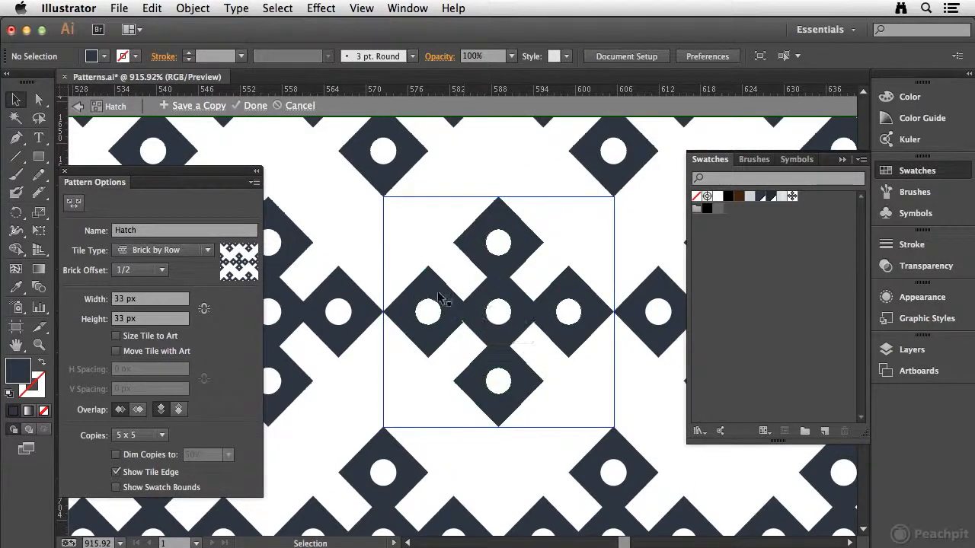
# Shorten the pattern tile with the Pattern Tile tool to about 26.4 px, aligning its lower edge with the lowest diamond's center
pyautogui.click(73, 204)
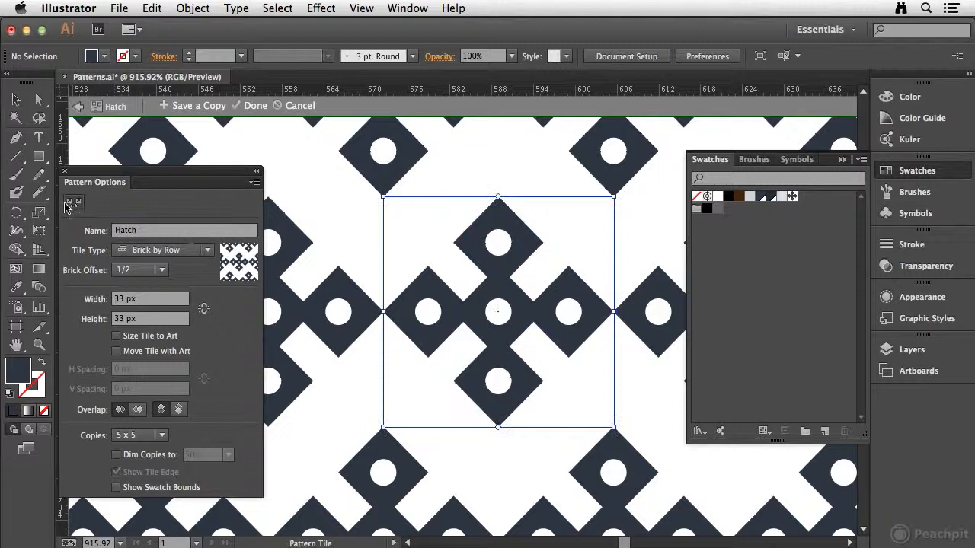
pyautogui.press('super+space')
pyautogui.moveTo(368, 347); pyautogui.dragTo(632, 439)
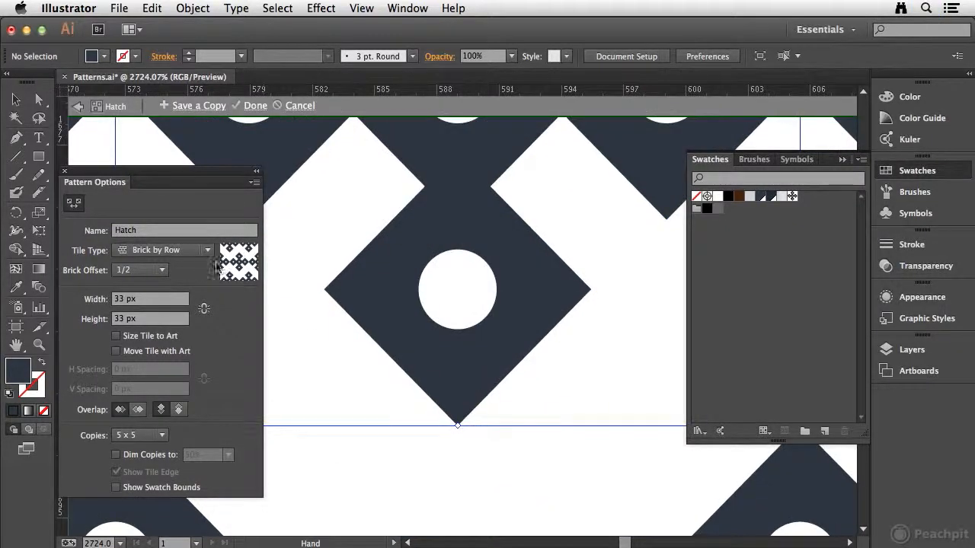
pyautogui.moveTo(96, 176); pyautogui.dragTo(628, 184)
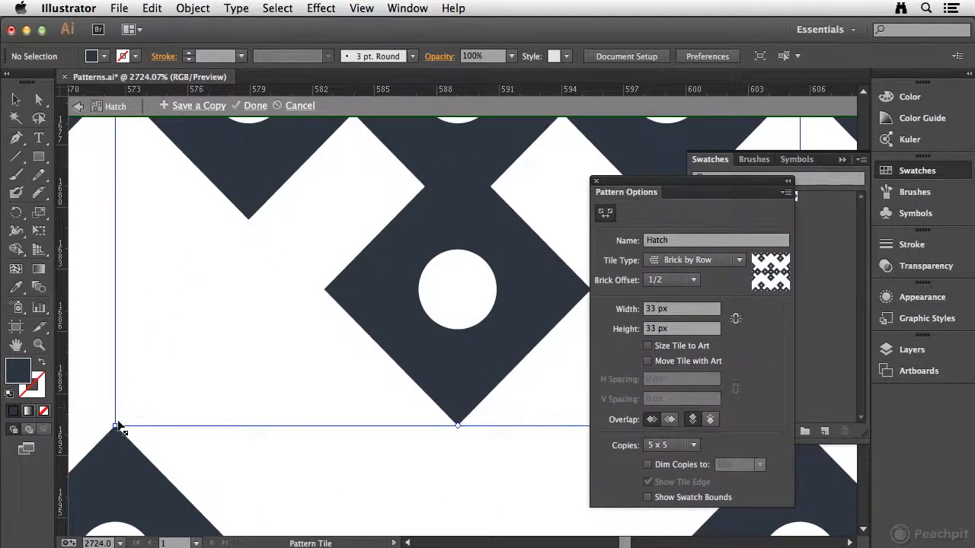
pyautogui.moveTo(114, 425); pyautogui.dragTo(119, 292)
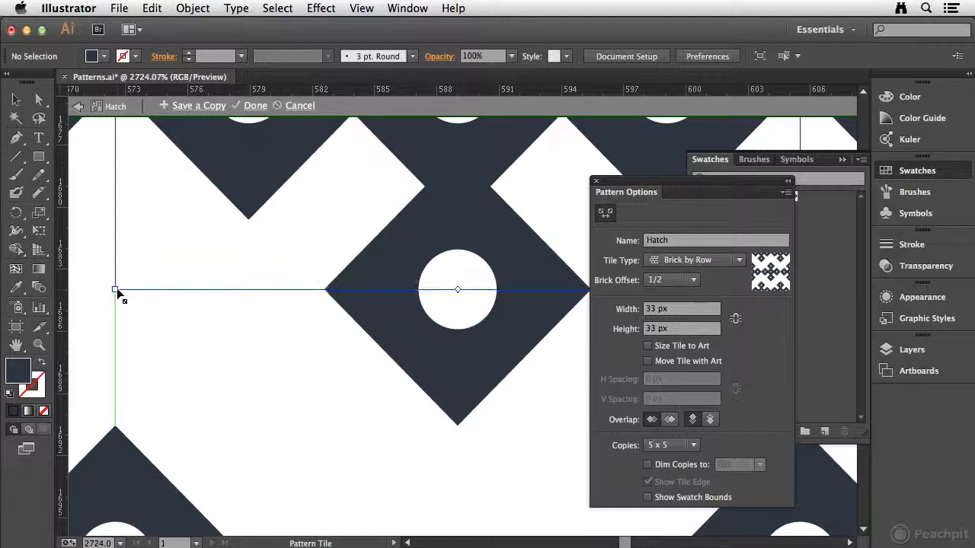
pyautogui.moveTo(118, 291); pyautogui.dragTo(115, 290)
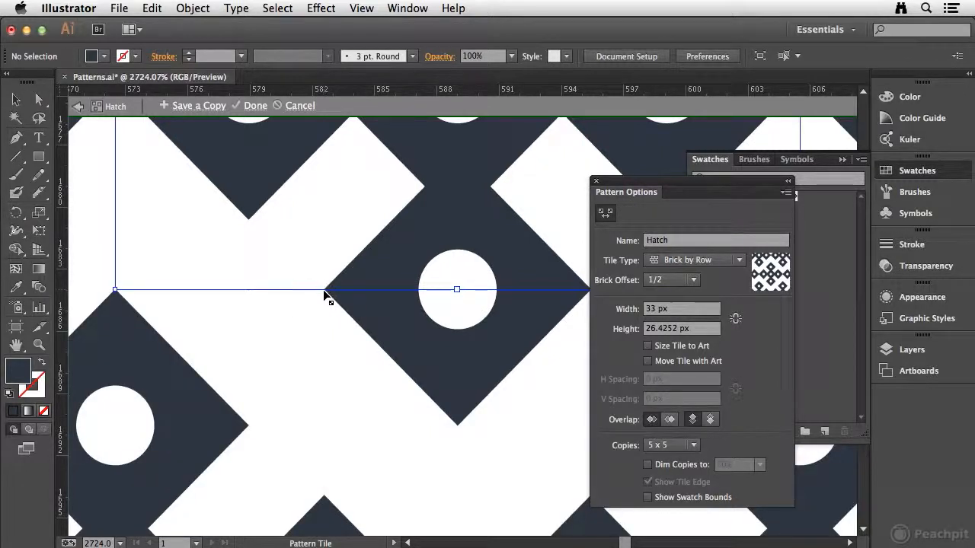
pyautogui.press('super+minus')
pyautogui.press('super+minus')
pyautogui.press('super+minus')
pyautogui.press('super+minus')
pyautogui.press('super+minus')
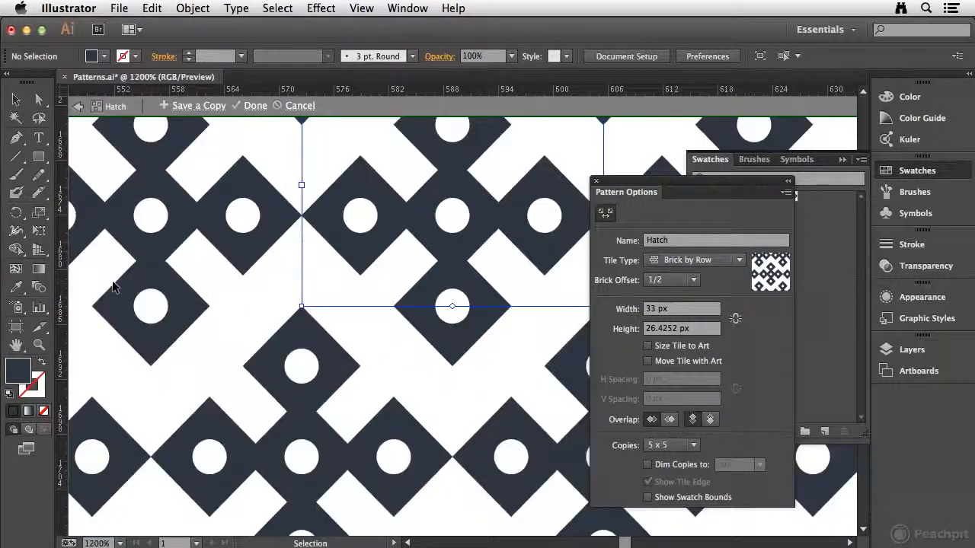
pyautogui.moveTo(499, 238); pyautogui.dragTo(334, 303)
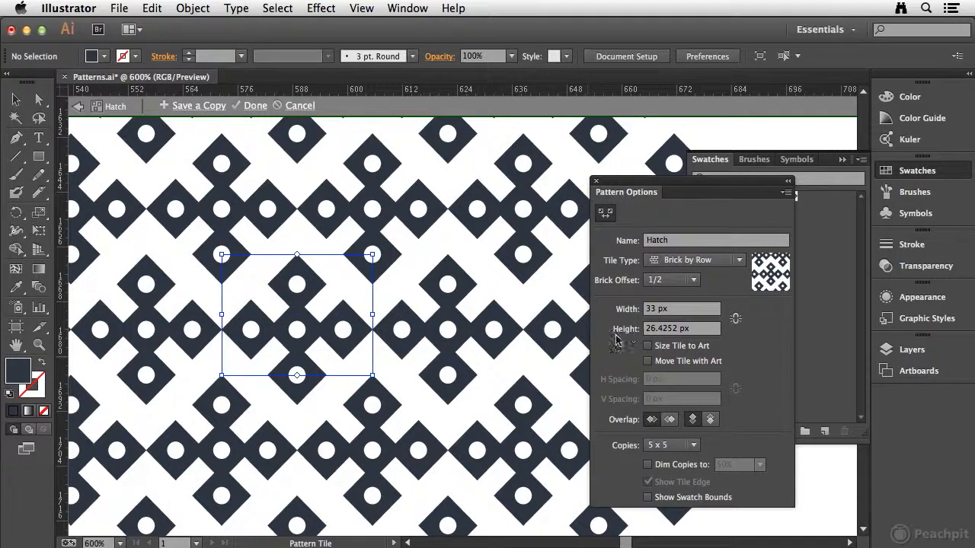
# Set the pattern tile's height to exactly 26.5 px and leave tile editing
pyautogui.click(700, 332)
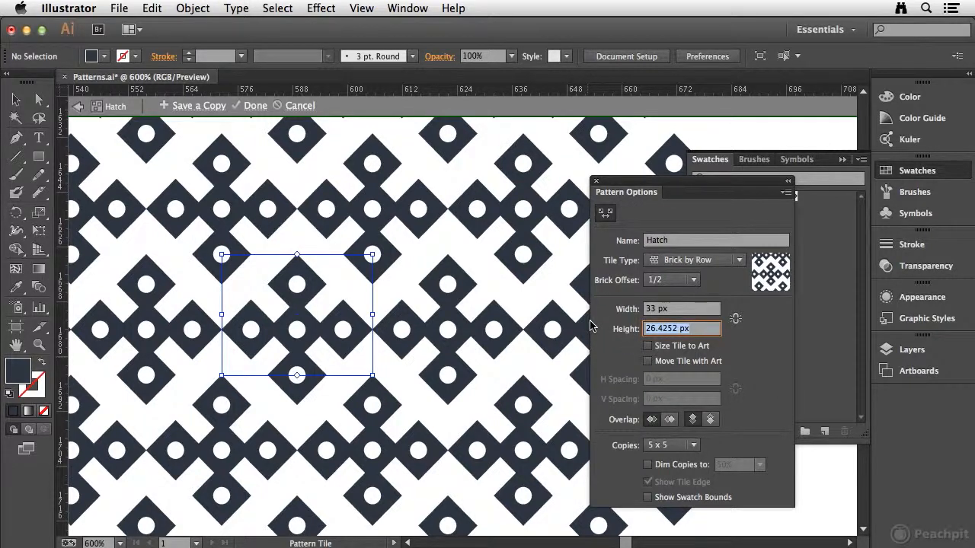
pyautogui.write('2')
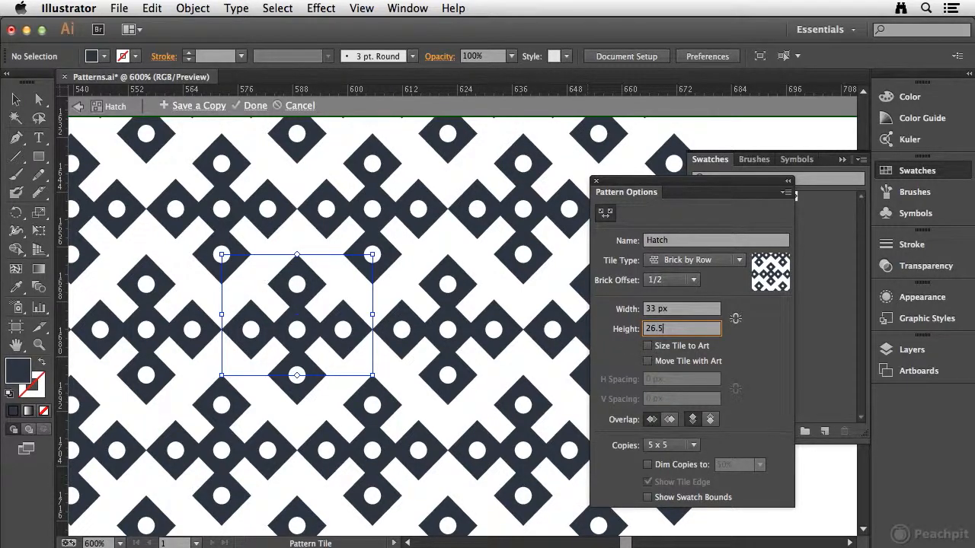
pyautogui.write('6.5')
pyautogui.press('Tab')
pyautogui.moveTo(221, 242); pyautogui.dragTo(409, 391)
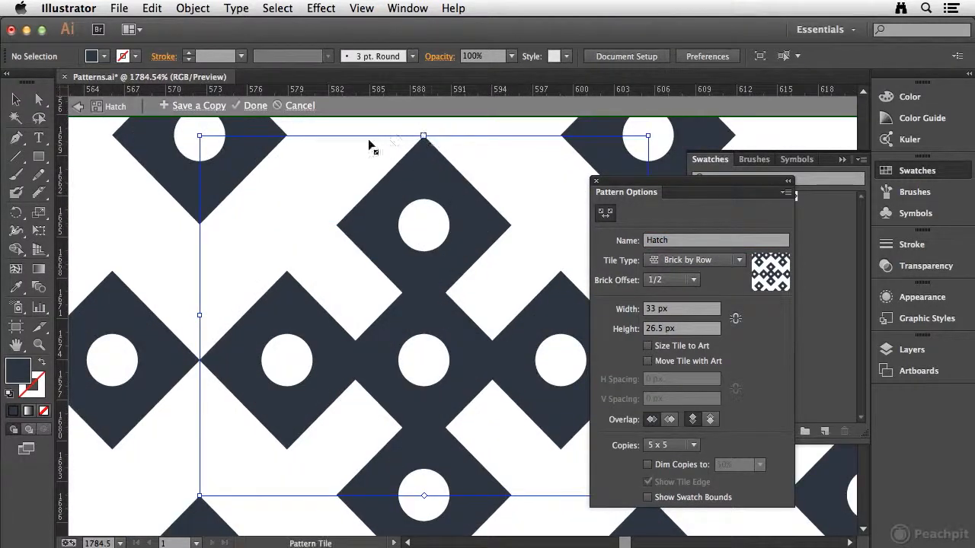
pyautogui.click(609, 214)
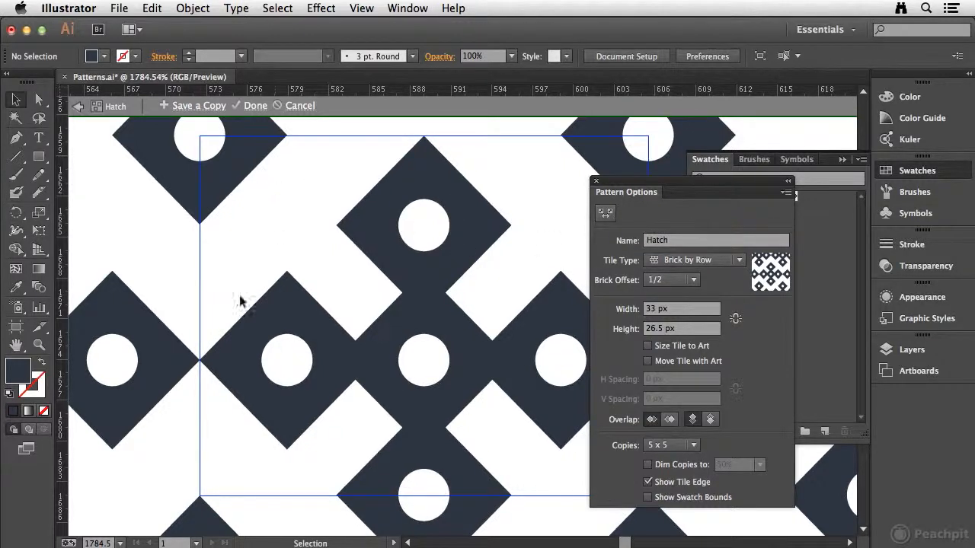
# Draw a rectangle covering the whole pattern tile and fill it with the darker navy swatch
pyautogui.moveTo(462, 305)
pyautogui.mouseDown()
pyautogui.moveTo(328, 304)
pyautogui.moveTo(463, 305)
pyautogui.mouseUp()
pyautogui.moveTo(353, 326); pyautogui.dragTo(302, 331)
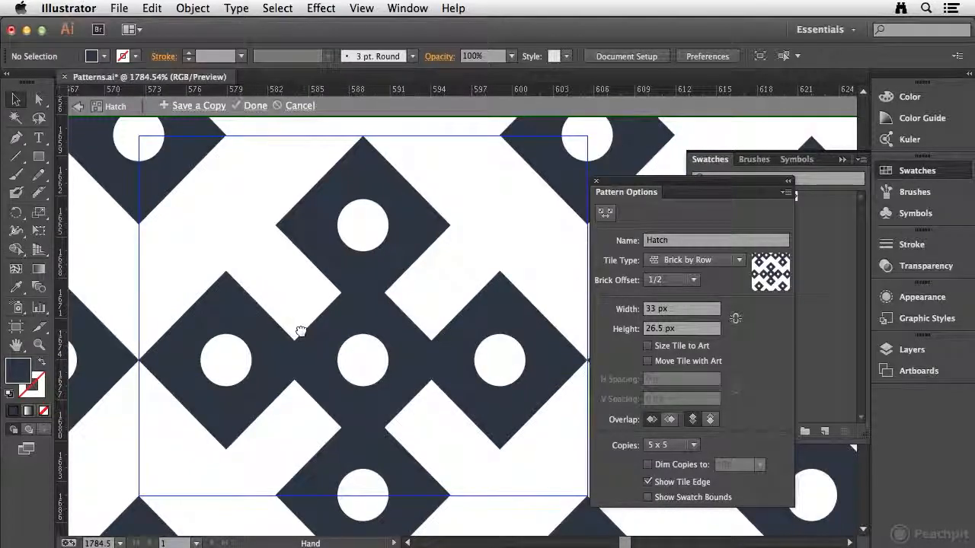
pyautogui.click(38, 157)
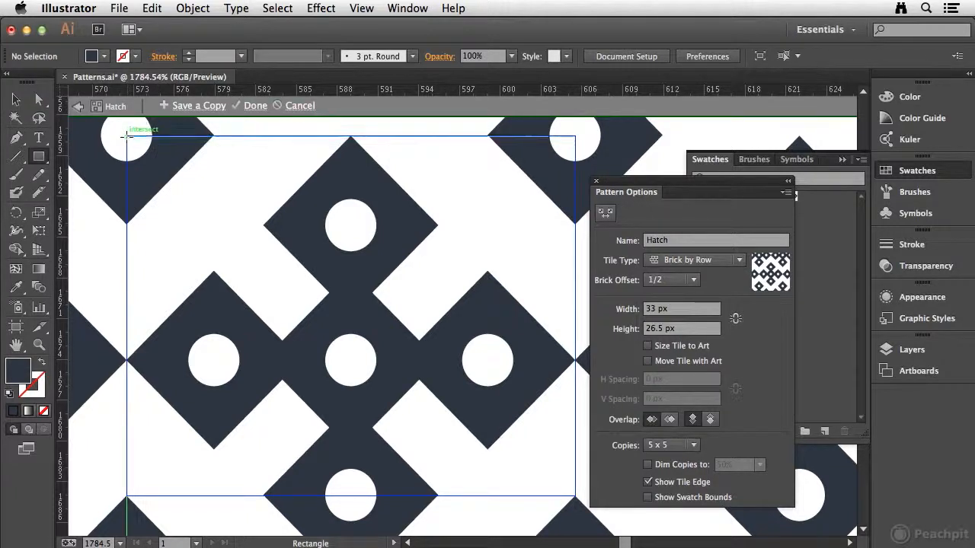
pyautogui.moveTo(125, 136); pyautogui.dragTo(575, 495)
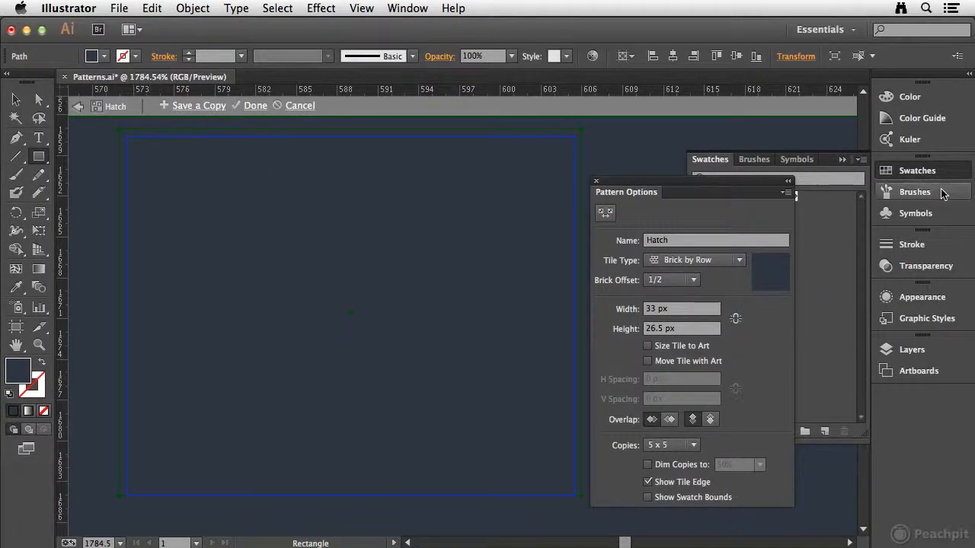
pyautogui.moveTo(722, 185); pyautogui.dragTo(227, 203)
pyautogui.click(771, 196)
# Send the navy rectangle to the back, behind the diamond motif
pyautogui.click(193, 8)
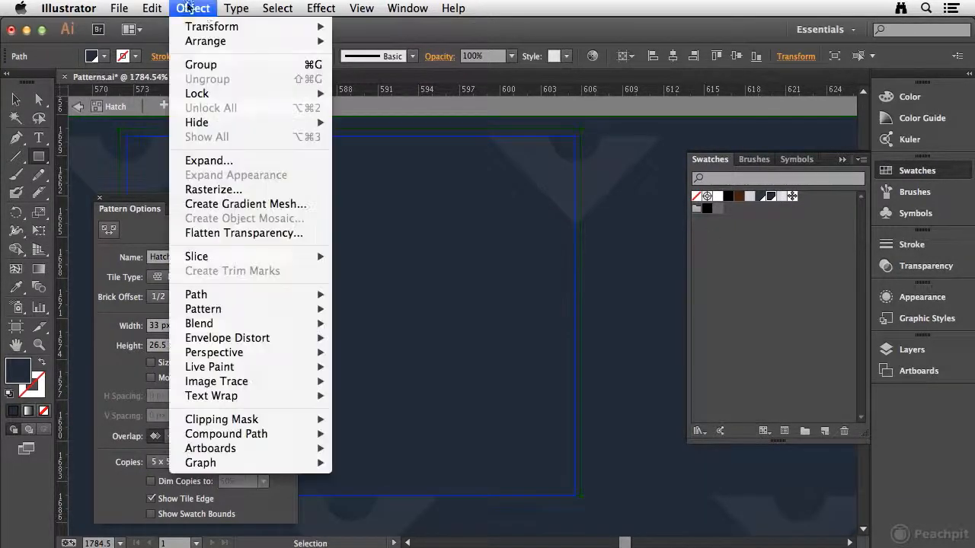
pyautogui.moveTo(229, 41)
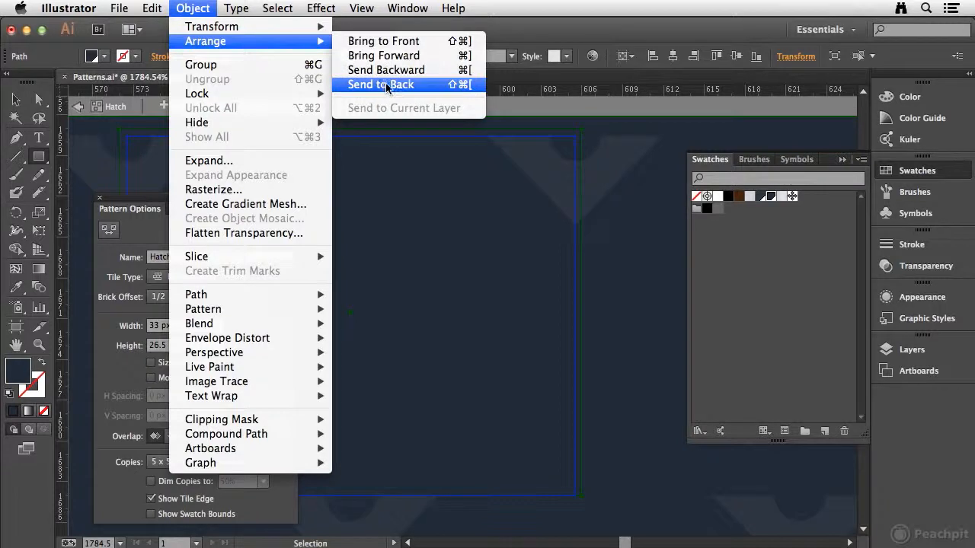
pyautogui.click(381, 85)
pyautogui.moveTo(169, 204); pyautogui.dragTo(667, 183)
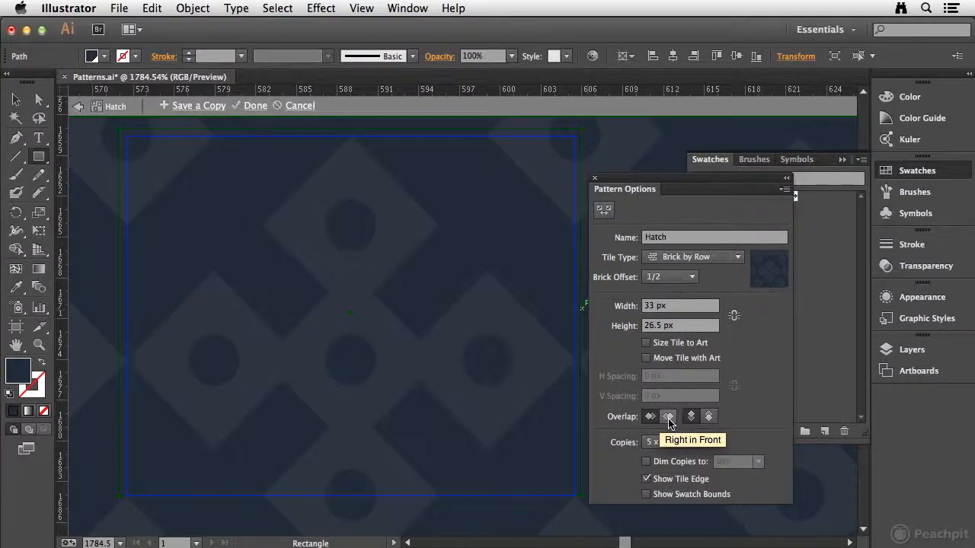
# Trim the background rectangle's upper, left and right edges to match the pattern tile's edges
pyautogui.click(709, 417)
pyautogui.click(18, 100)
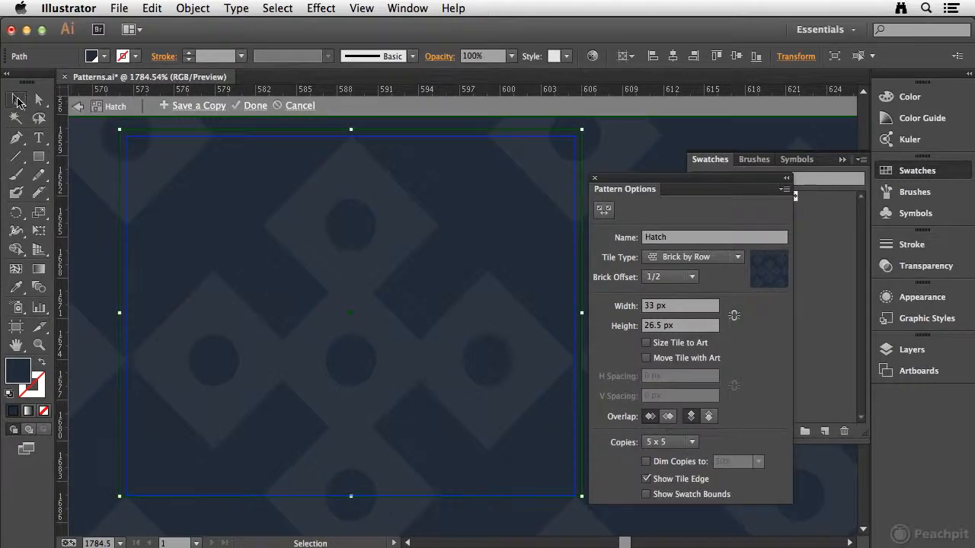
pyautogui.moveTo(351, 130); pyautogui.dragTo(352, 131)
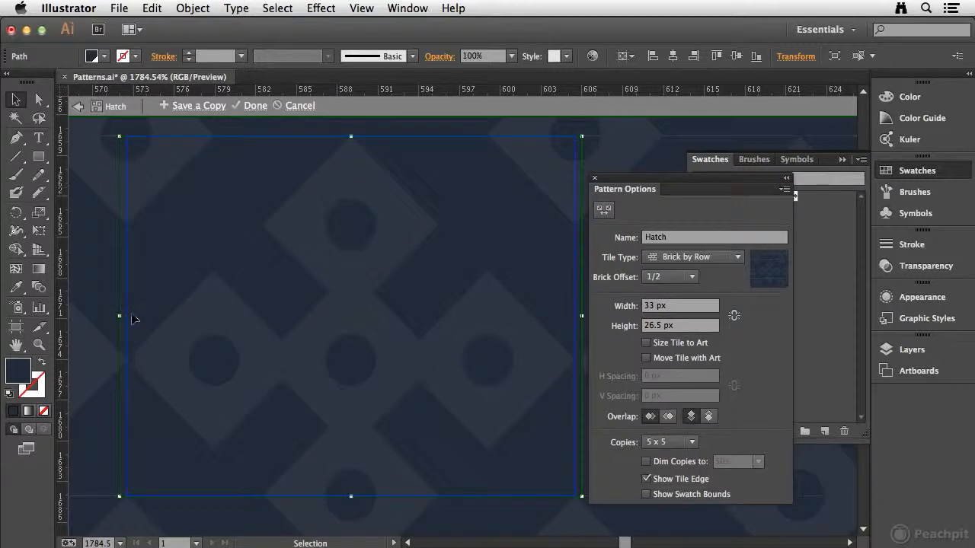
pyautogui.moveTo(120, 317); pyautogui.dragTo(126, 316)
pyautogui.press('space')
pyautogui.moveTo(469, 237); pyautogui.dragTo(445, 210)
pyautogui.moveTo(561, 291)
pyautogui.mouseDown()
pyautogui.moveTo(573, 293)
pyautogui.moveTo(550, 295)
pyautogui.mouseUp()
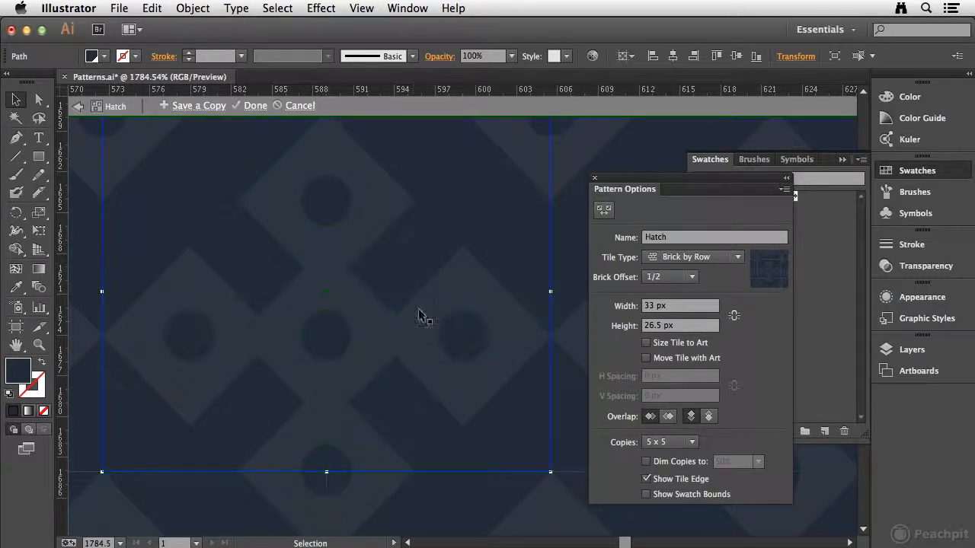
# Extend the background rectangle slightly past the tile's lower and right edges and set the horizontal tile overlap to Right in Front
pyautogui.moveTo(326, 472); pyautogui.dragTo(327, 481)
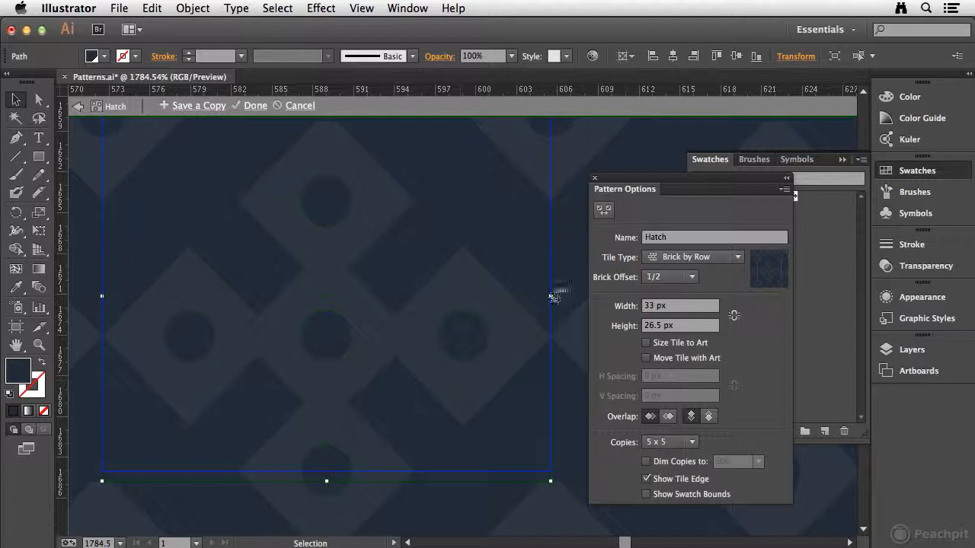
pyautogui.moveTo(550, 297); pyautogui.dragTo(559, 296)
pyautogui.press('space')
pyautogui.moveTo(463, 269); pyautogui.dragTo(513, 286)
pyautogui.moveTo(395, 249)
pyautogui.mouseDown()
pyautogui.moveTo(400, 273)
pyautogui.moveTo(394, 248)
pyautogui.mouseUp()
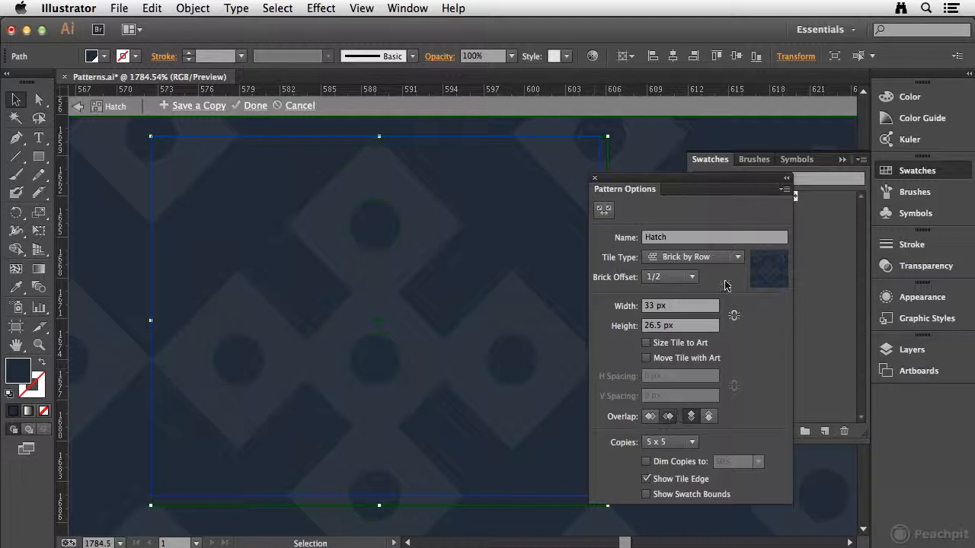
pyautogui.moveTo(681, 183); pyautogui.dragTo(737, 179)
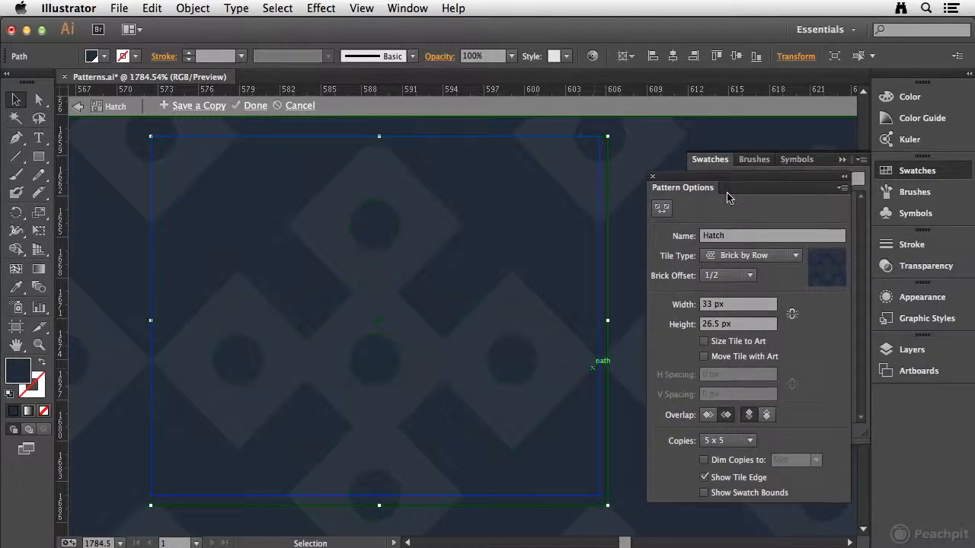
# Try the Bottom in Front vertical tile overlap and examine how the repeated diamonds join across rows
pyautogui.click(768, 417)
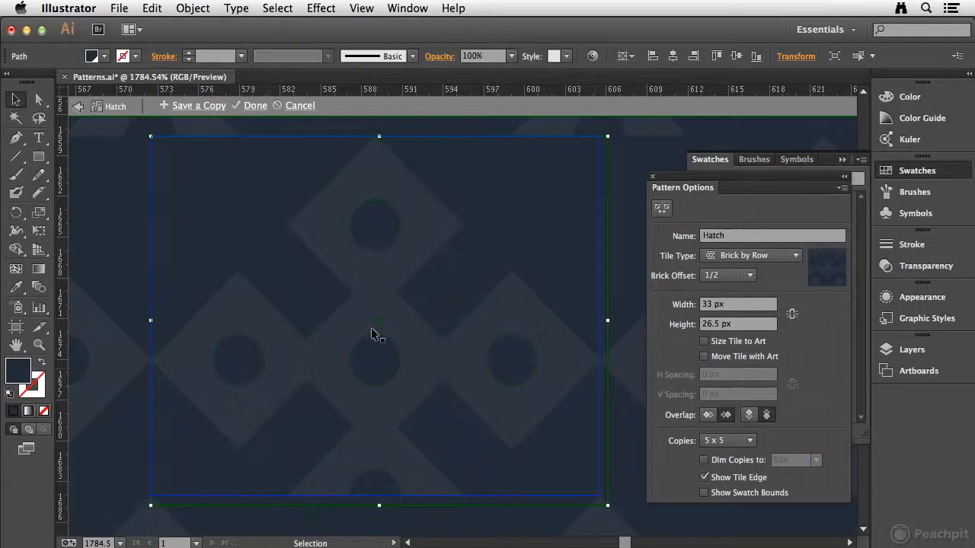
pyautogui.press('super+minus')
pyautogui.press('super+minus')
pyautogui.press('super+minus')
pyautogui.press('super+minus')
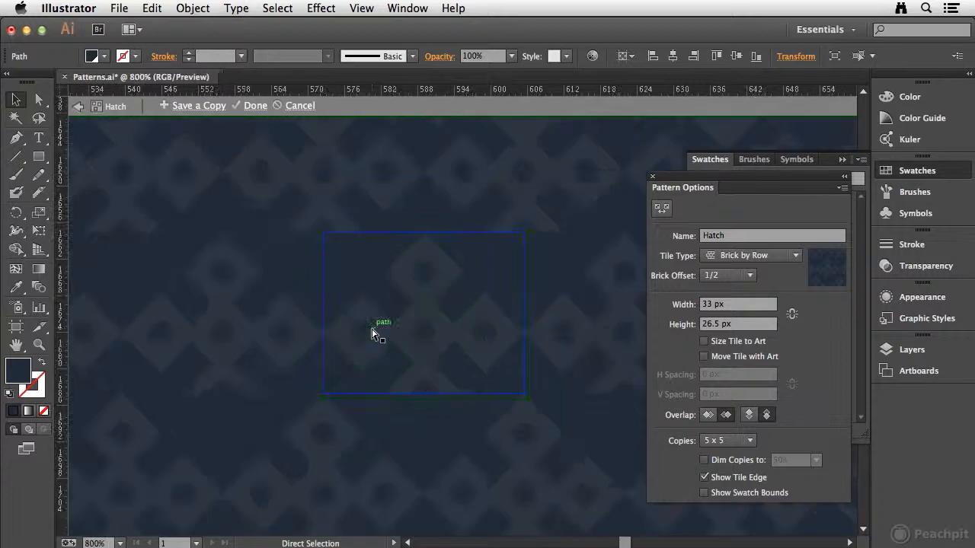
pyautogui.press('space')
pyautogui.moveTo(381, 206); pyautogui.dragTo(320, 191)
pyautogui.click(380, 309)
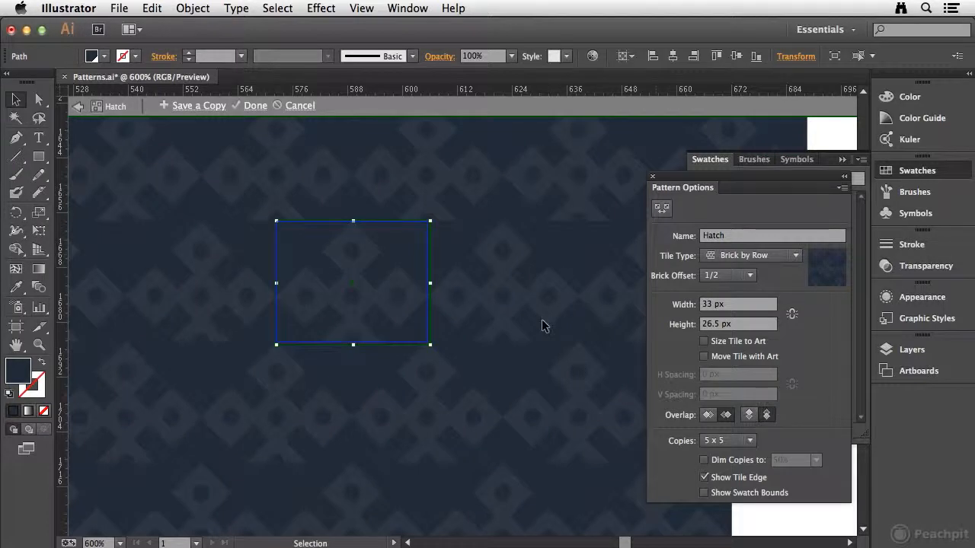
# Compare the Top in Front and Bottom in Front vertical overlaps, keeping Top in Front
pyautogui.click(750, 415)
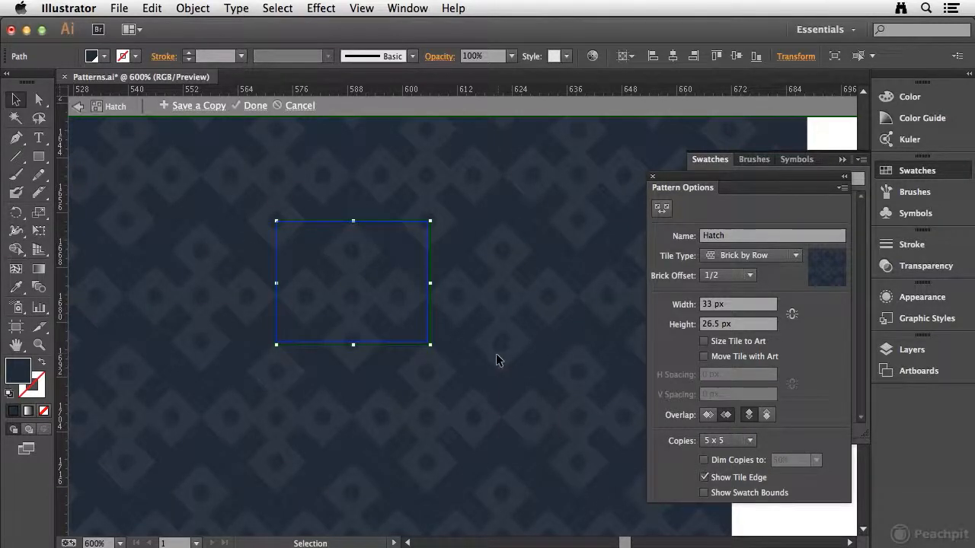
pyautogui.click(766, 415)
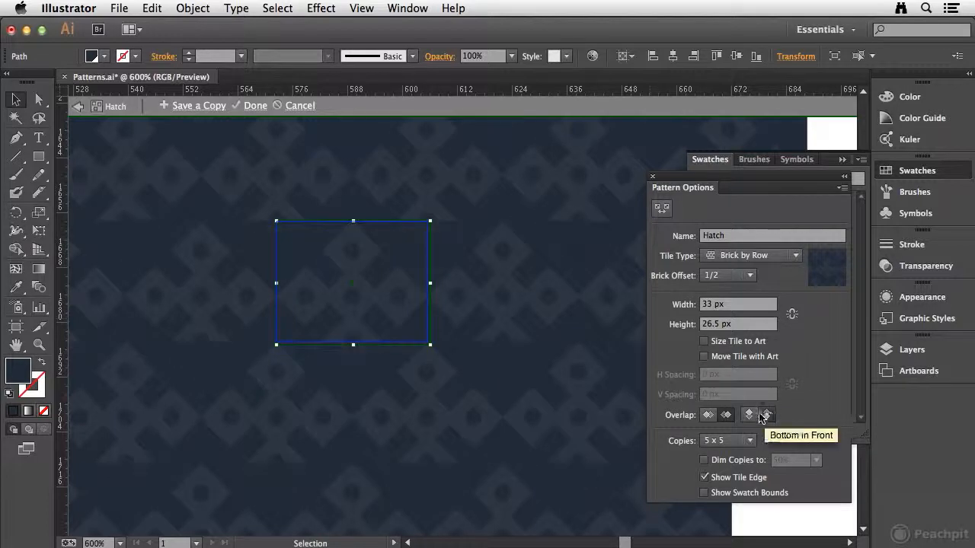
pyautogui.click(749, 415)
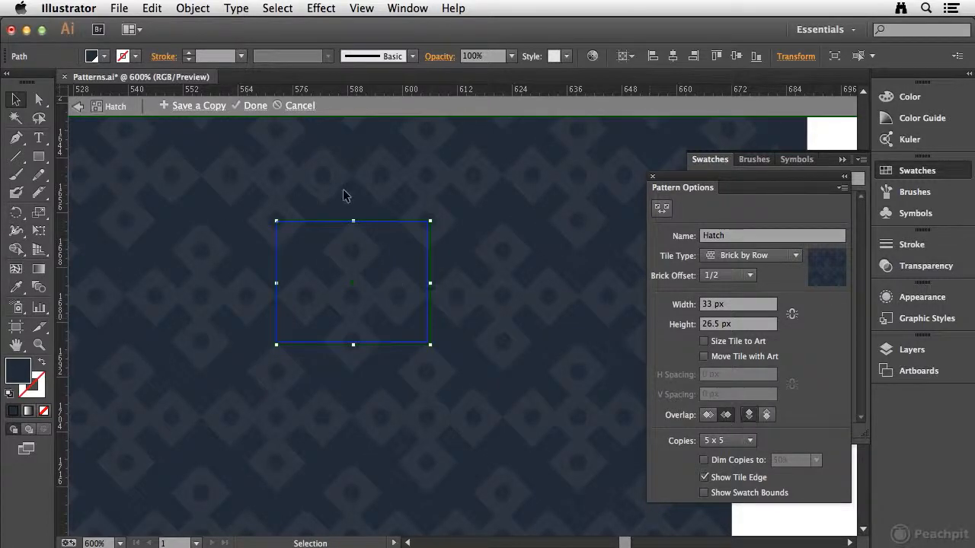
# Fine-tune the background rectangle's upper edge against the pattern tile's upper edge
pyautogui.press('super+space')
pyautogui.moveTo(318, 210); pyautogui.dragTo(385, 243)
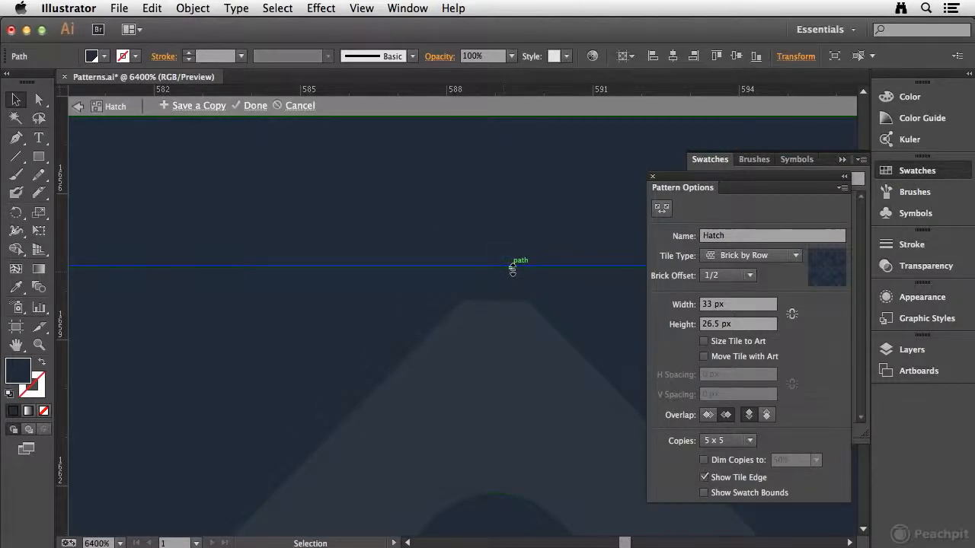
pyautogui.moveTo(513, 267); pyautogui.dragTo(513, 268)
pyautogui.moveTo(513, 268); pyautogui.dragTo(511, 268)
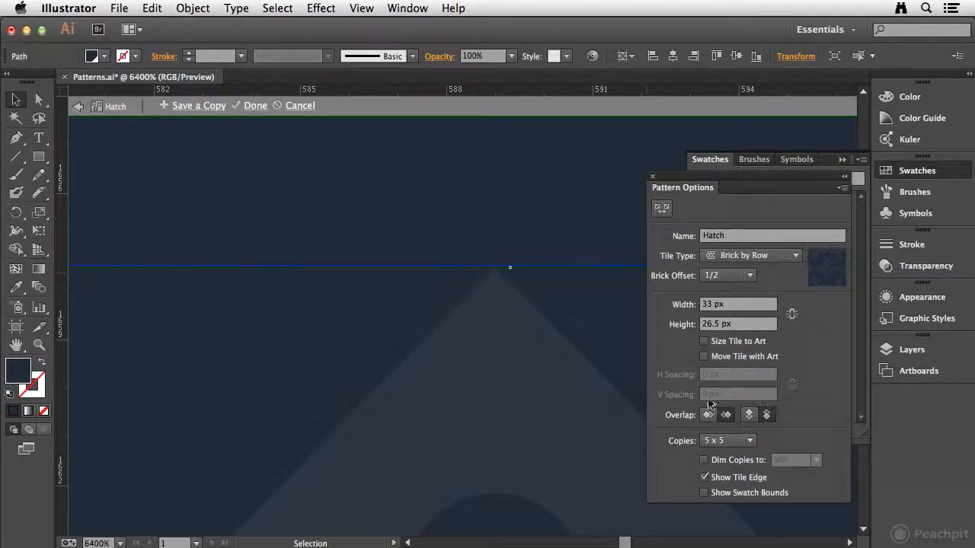
# Set the vertical tile overlap back to Top in Front and inspect the repeated pattern for gaps
pyautogui.press('super+minus')
pyautogui.press('super+minus')
pyautogui.press('super+minus')
pyautogui.press('super+minus')
pyautogui.press('super+minus')
pyautogui.press('super+minus')
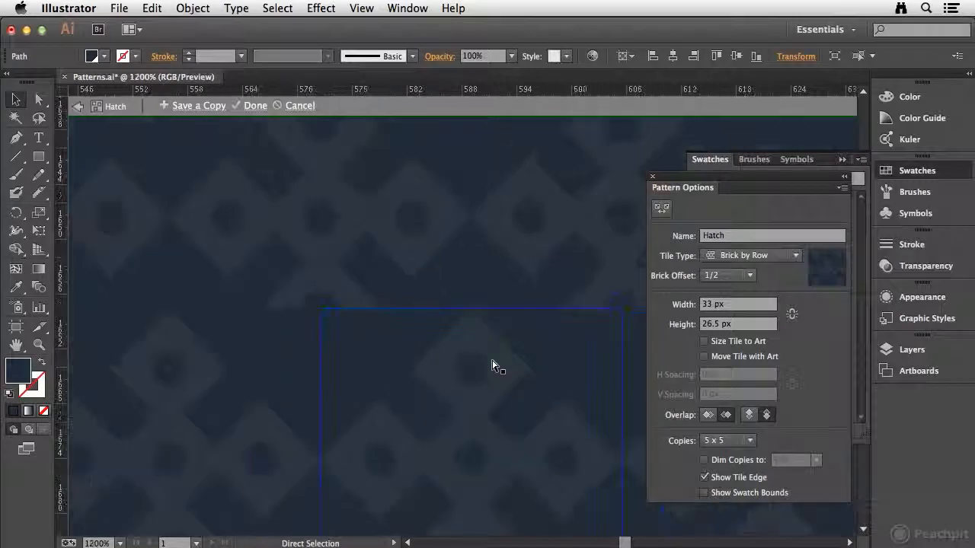
pyautogui.press('space')
pyautogui.moveTo(483, 287); pyautogui.dragTo(414, 232)
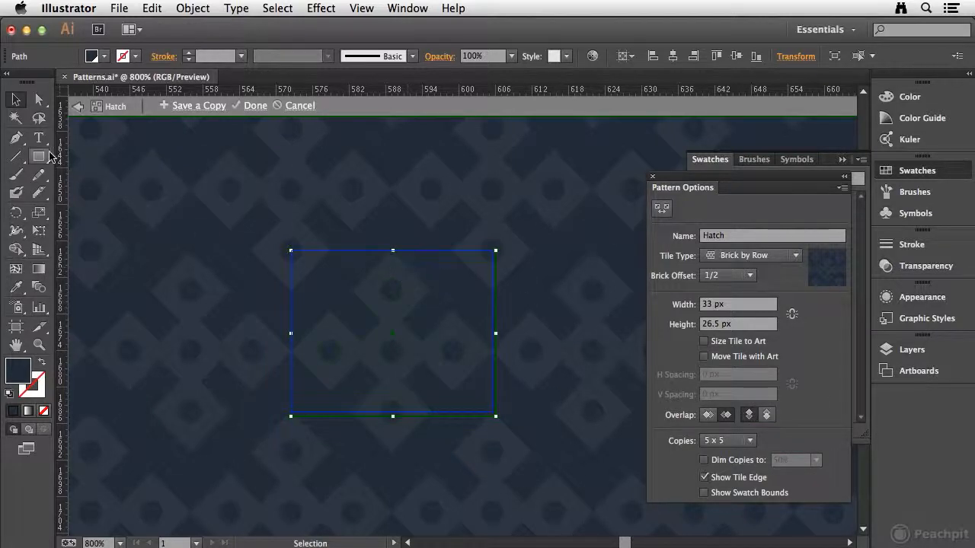
# Deselect the background rectangle, finish editing the Hatch pattern and return to the whole web page design
pyautogui.click(661, 209)
pyautogui.click(15, 99)
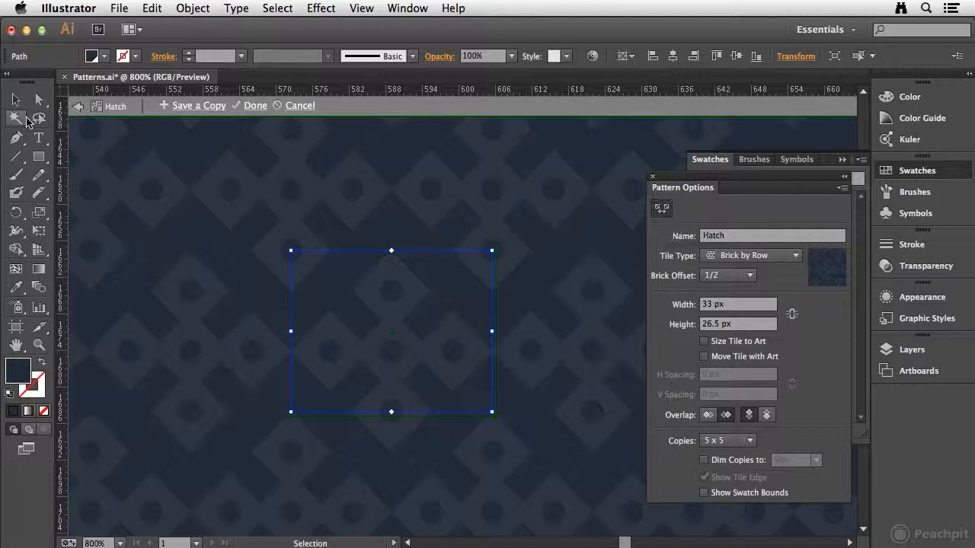
pyautogui.click(319, 195)
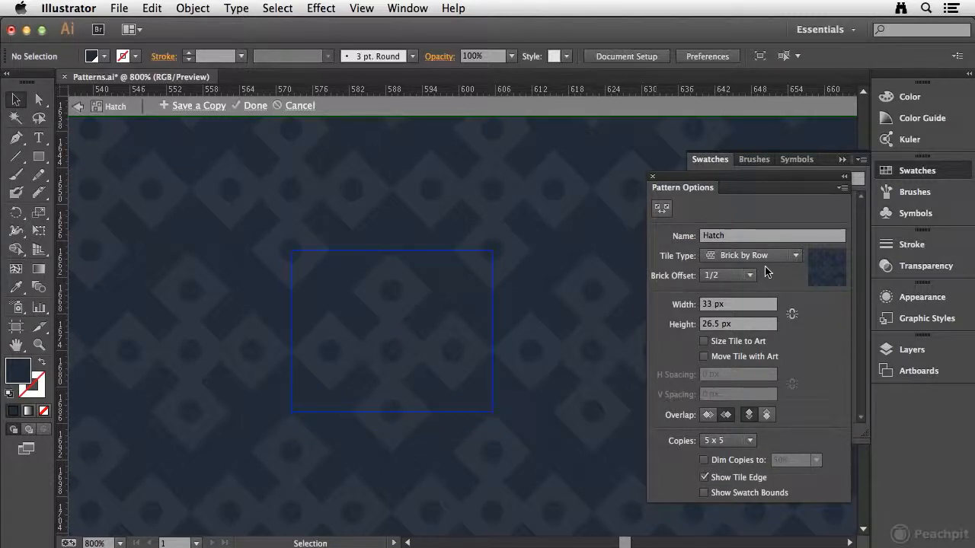
pyautogui.click(256, 105)
pyautogui.press('super+0')
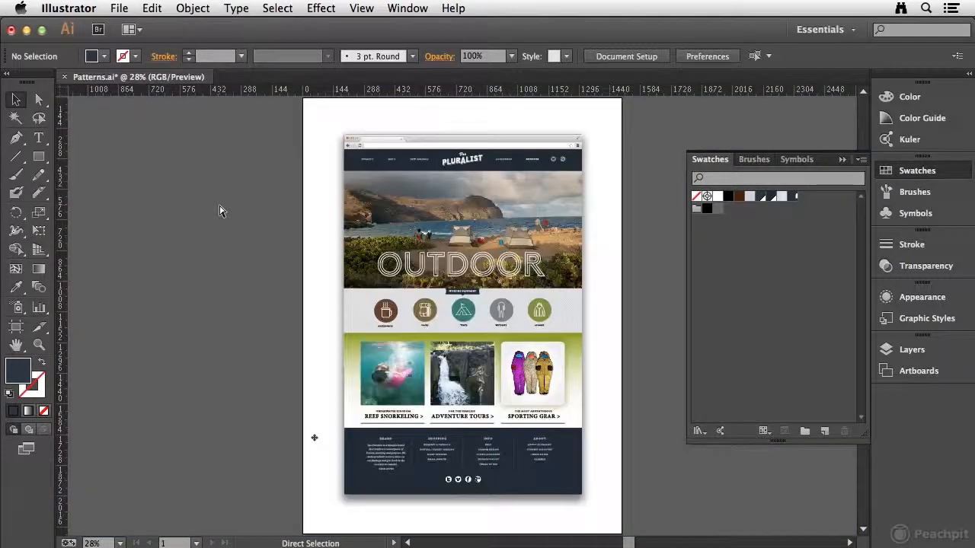
pyautogui.press('super+space')
pyautogui.moveTo(315, 409); pyautogui.dragTo(607, 505)
pyautogui.moveTo(537, 357); pyautogui.dragTo(537, 357)
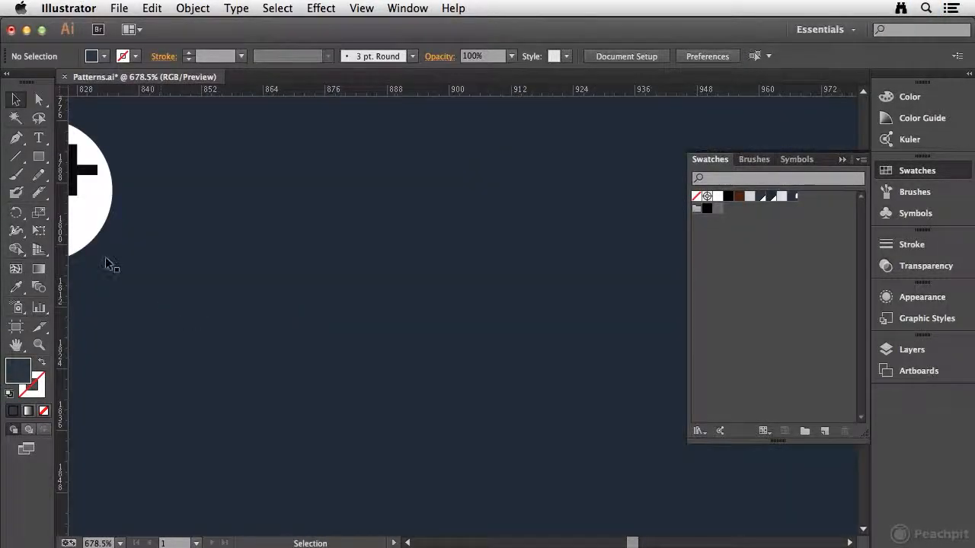
pyautogui.press('super+0')
# Fill the footer's navy background rectangle with the Hatch pattern swatch and deselect it
pyautogui.press('super+space')
pyautogui.moveTo(342, 419); pyautogui.dragTo(587, 507)
pyautogui.click(213, 406)
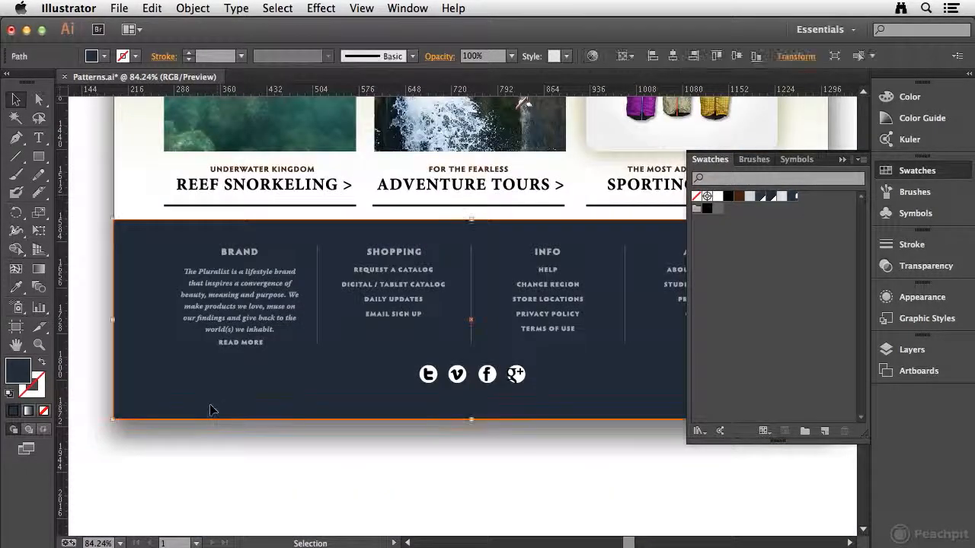
pyautogui.click(792, 197)
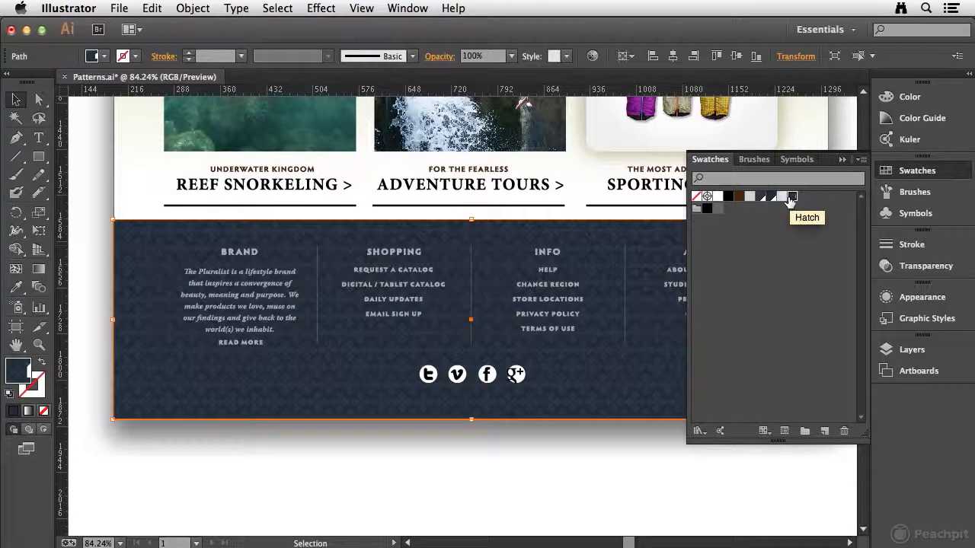
pyautogui.click(302, 472)
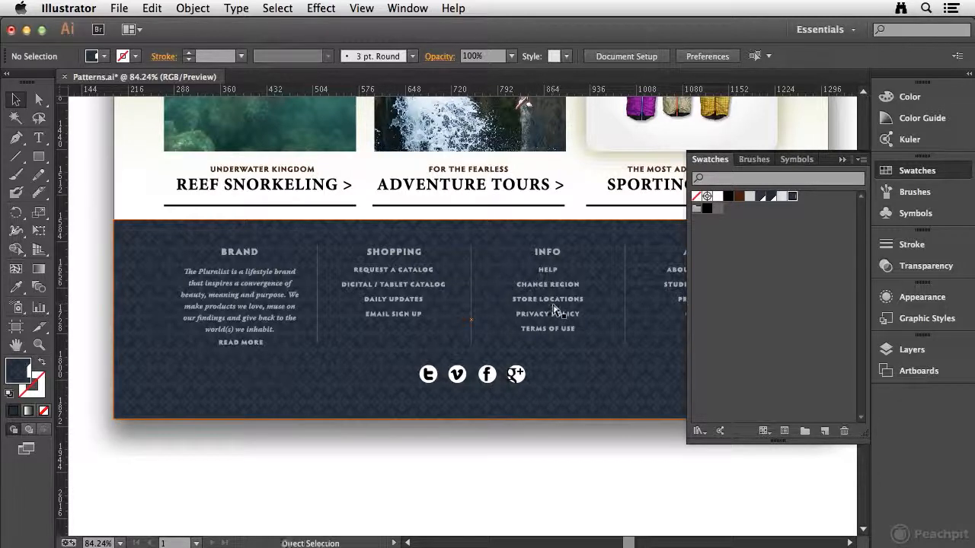
pyautogui.press('super+0')
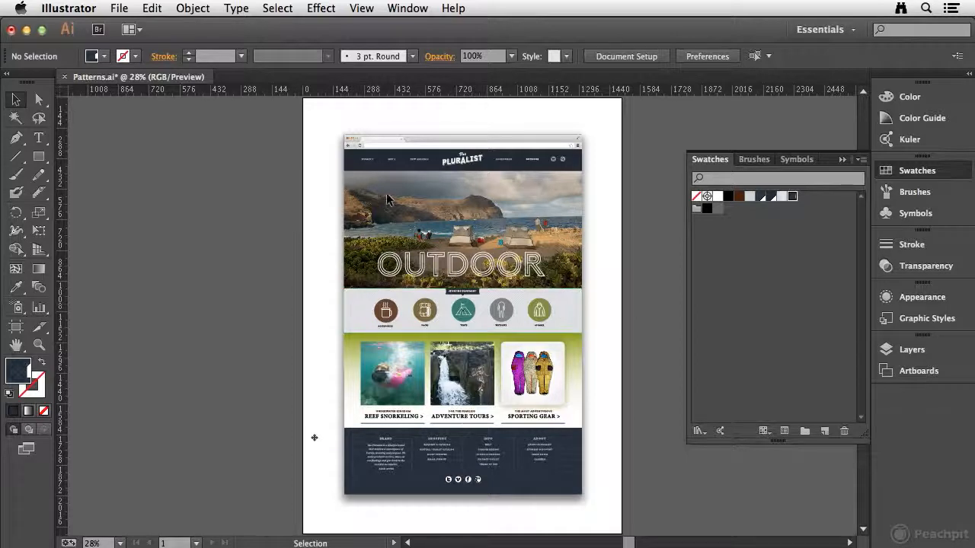